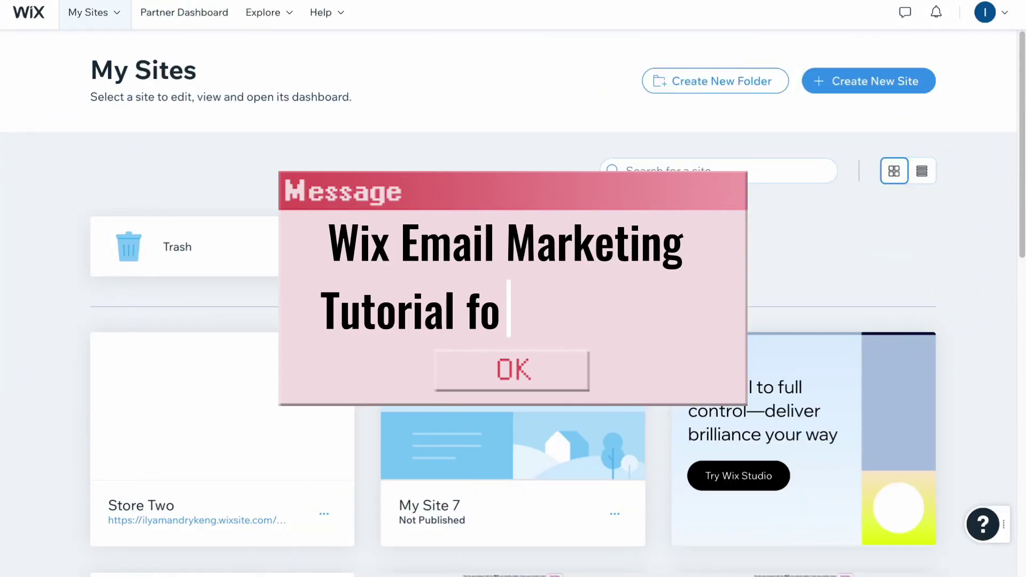
Step: Scroll My Site 2's dashboard, view the Activity feed, then return to the Home page
{"action": "scroll", "coordinate": [513, 374], "scroll_direction": "down", "scroll_amount": 1}
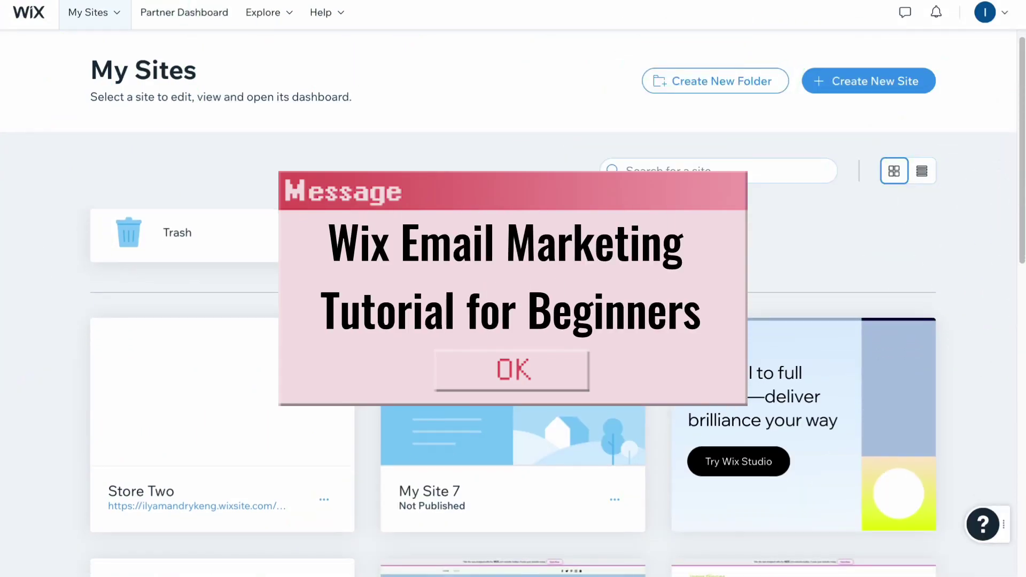
{"action": "scroll", "coordinate": [440, 230], "scroll_direction": "down", "scroll_amount": 3}
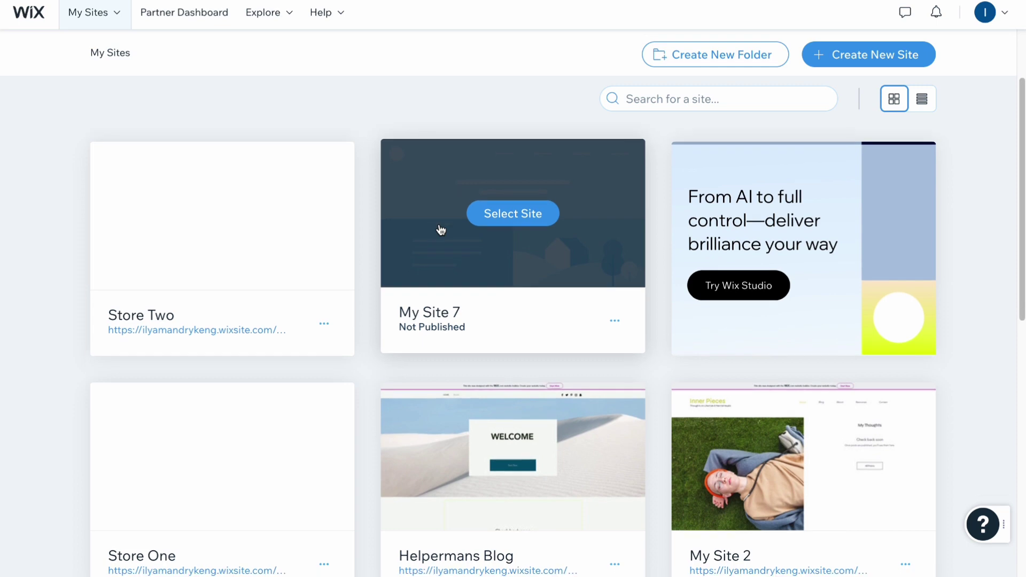
{"action": "scroll", "coordinate": [441, 230], "scroll_direction": "down", "scroll_amount": 2}
{"action": "scroll", "coordinate": [440, 230], "scroll_direction": "down", "scroll_amount": 1}
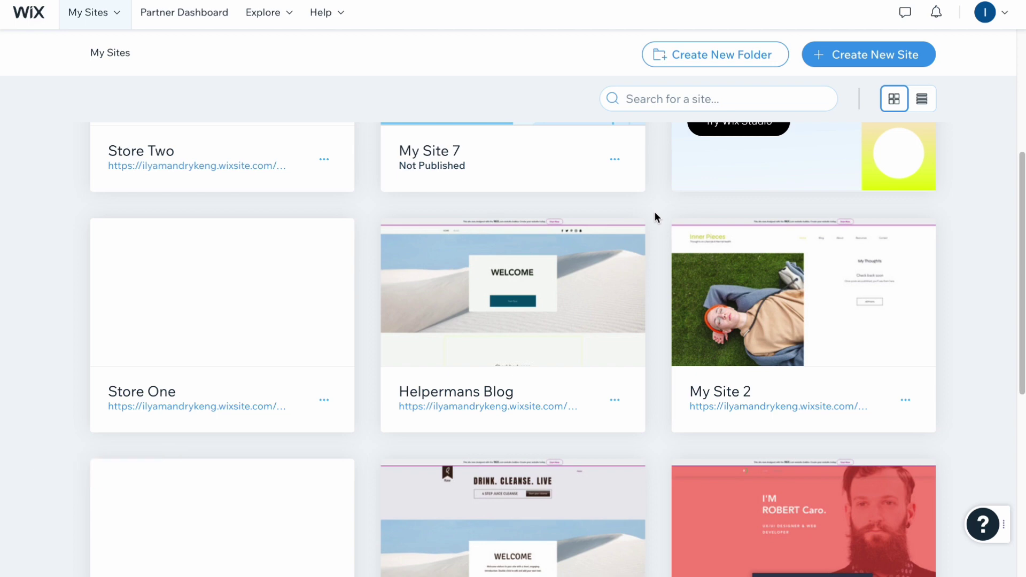
{"action": "scroll", "coordinate": [655, 220], "scroll_direction": "down", "scroll_amount": 1}
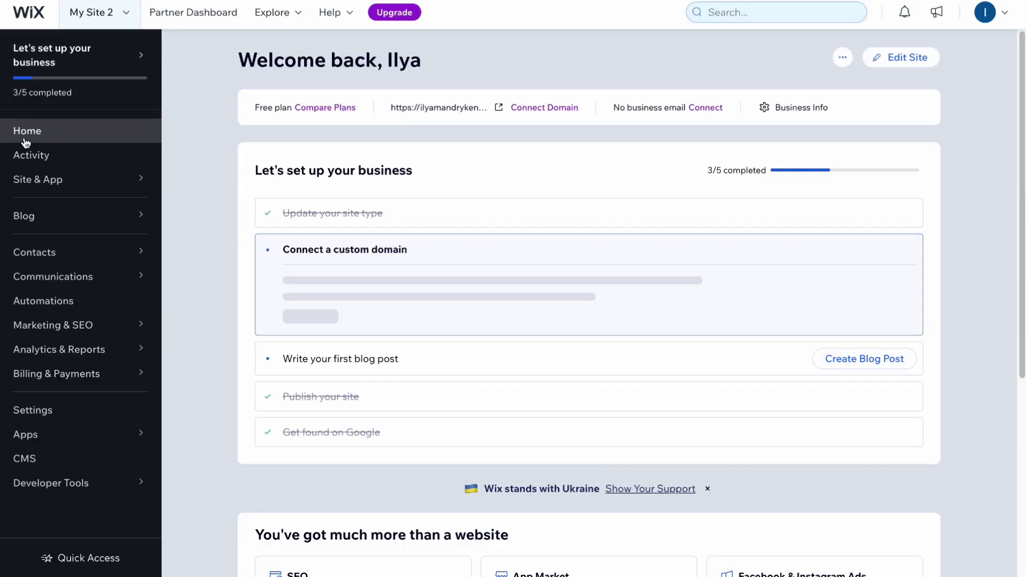
{"action": "mouse_move", "coordinate": [22, 173]}
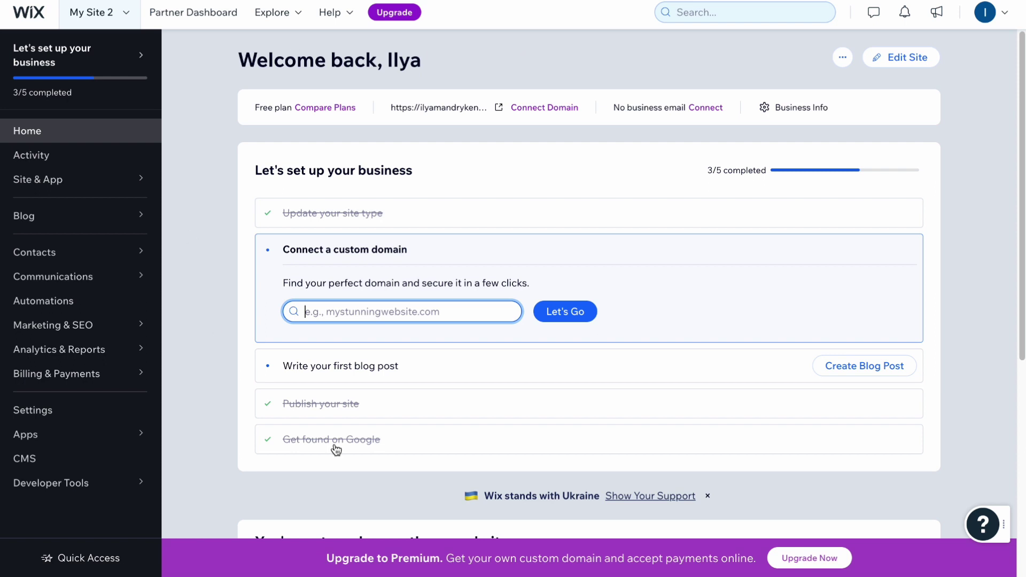
{"action": "scroll", "coordinate": [809, 173], "scroll_direction": "down", "scroll_amount": 2}
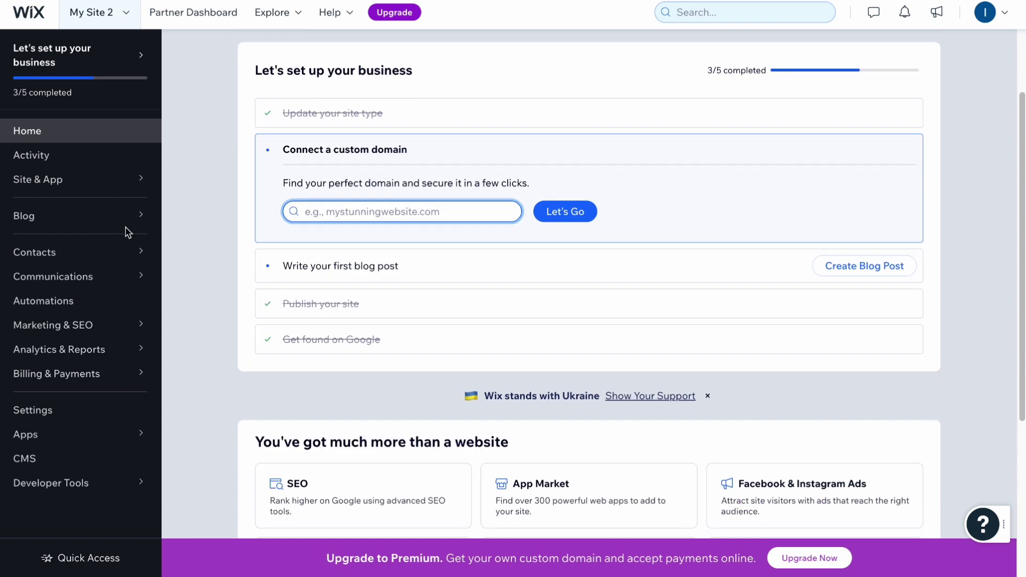
{"action": "left_click", "coordinate": [44, 158]}
{"action": "mouse_move", "coordinate": [61, 184]}
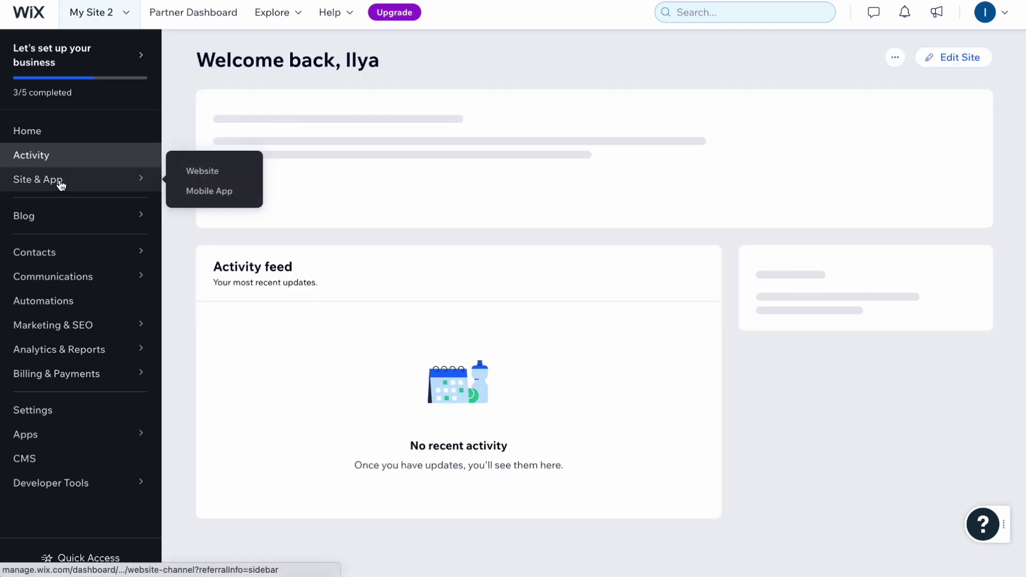
{"action": "left_click", "coordinate": [62, 142]}
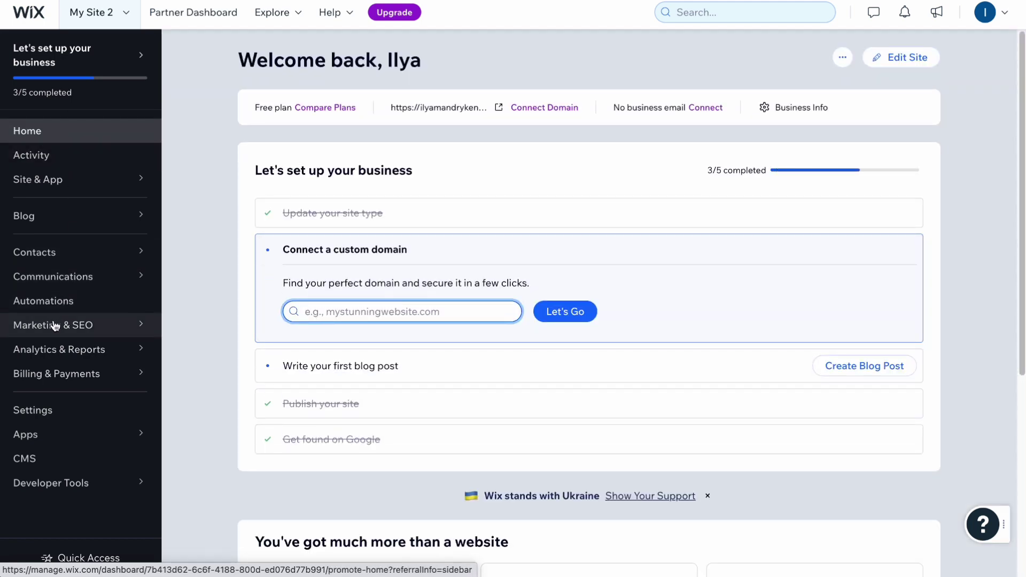
Step: Go through Marketing & SEO to Email Marketing and look over the newsletter template captions
{"action": "left_click", "coordinate": [85, 332]}
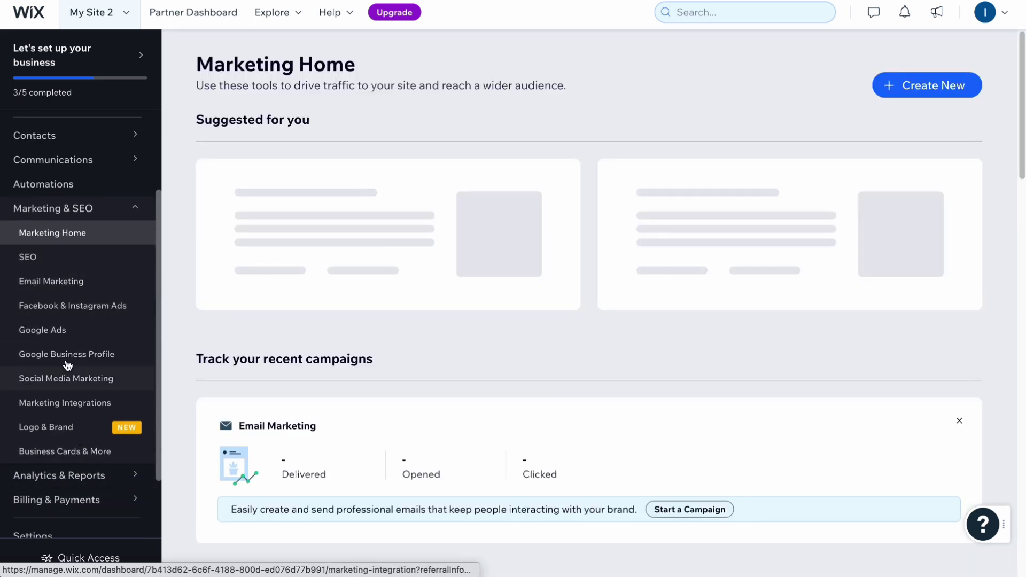
{"action": "left_click", "coordinate": [53, 288]}
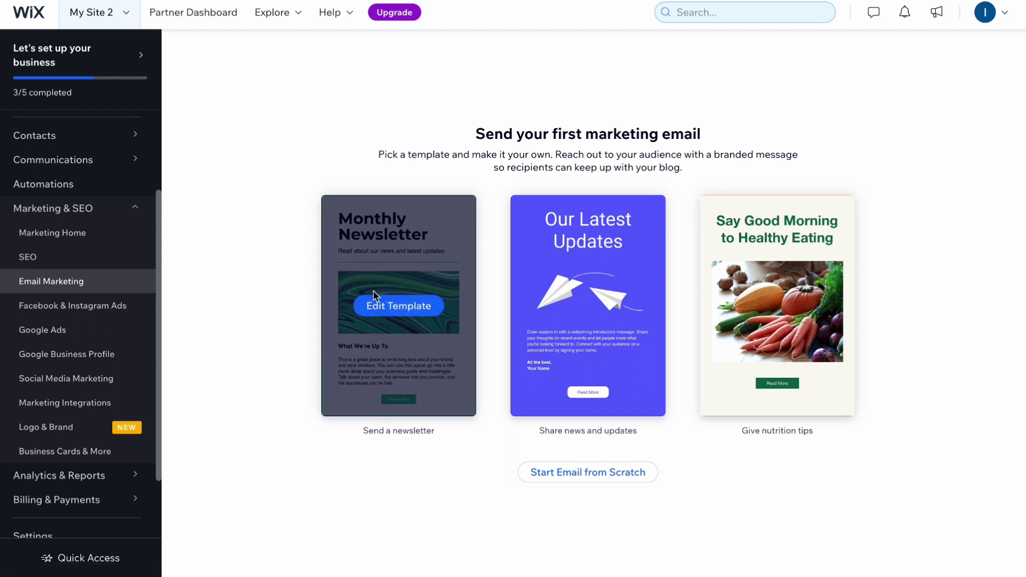
{"action": "triple_click", "coordinate": [406, 439]}
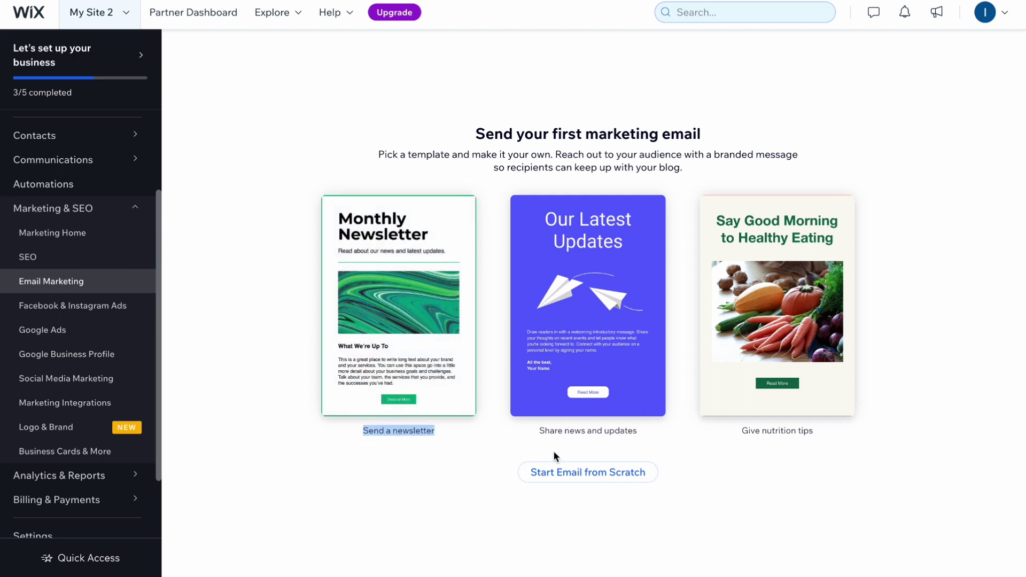
{"action": "triple_click", "coordinate": [542, 432]}
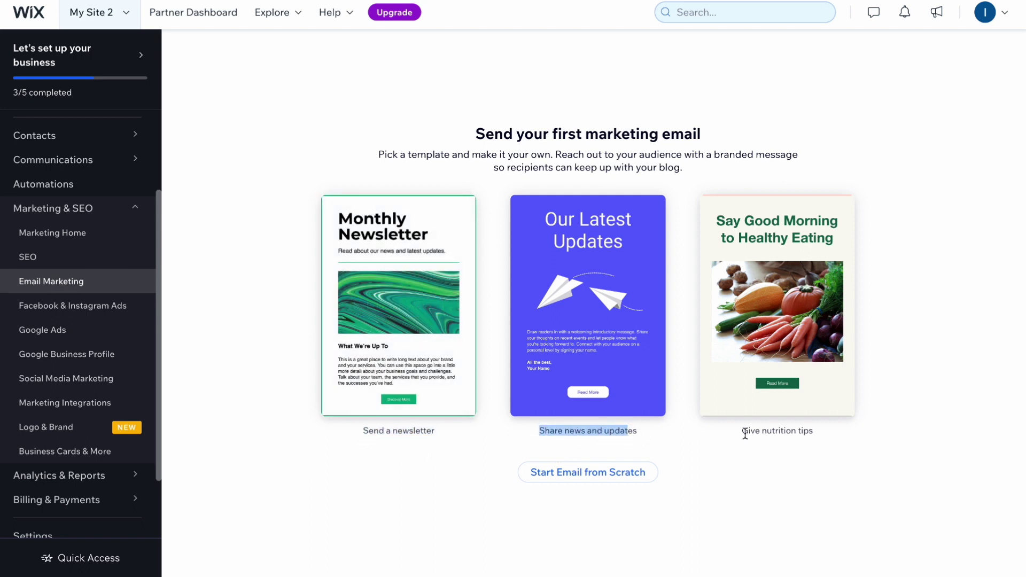
{"action": "left_click_drag", "start_coordinate": [743, 432], "coordinate": [831, 444]}
{"action": "left_click", "coordinate": [883, 456]}
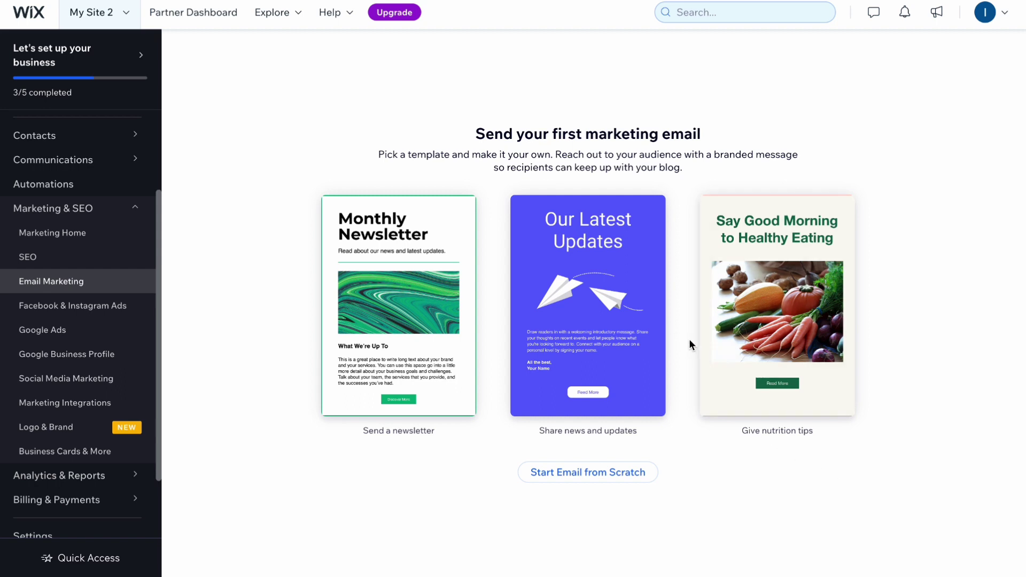
{"action": "left_click_drag", "start_coordinate": [353, 431], "coordinate": [678, 440]}
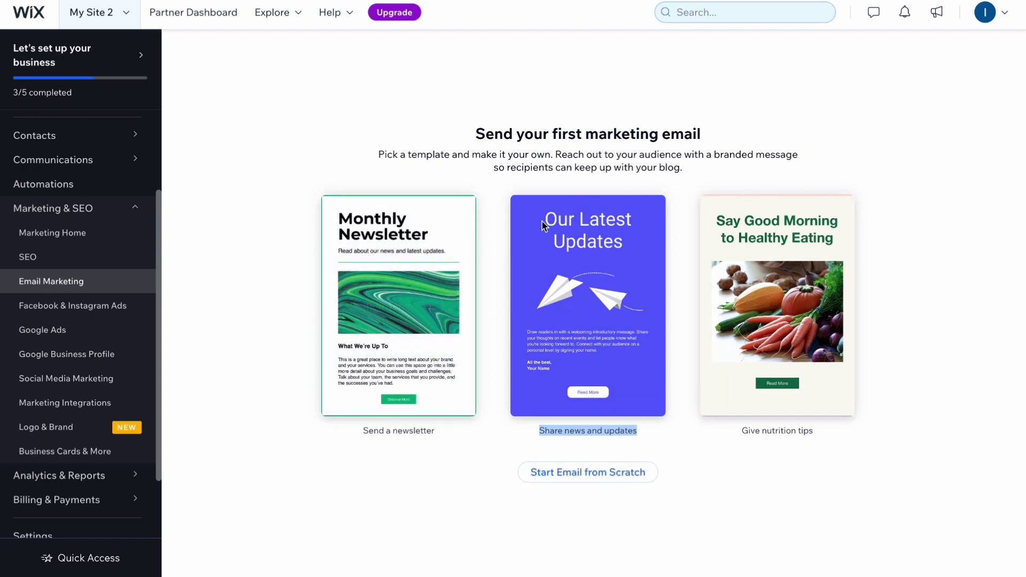
{"action": "mouse_move", "coordinate": [385, 267]}
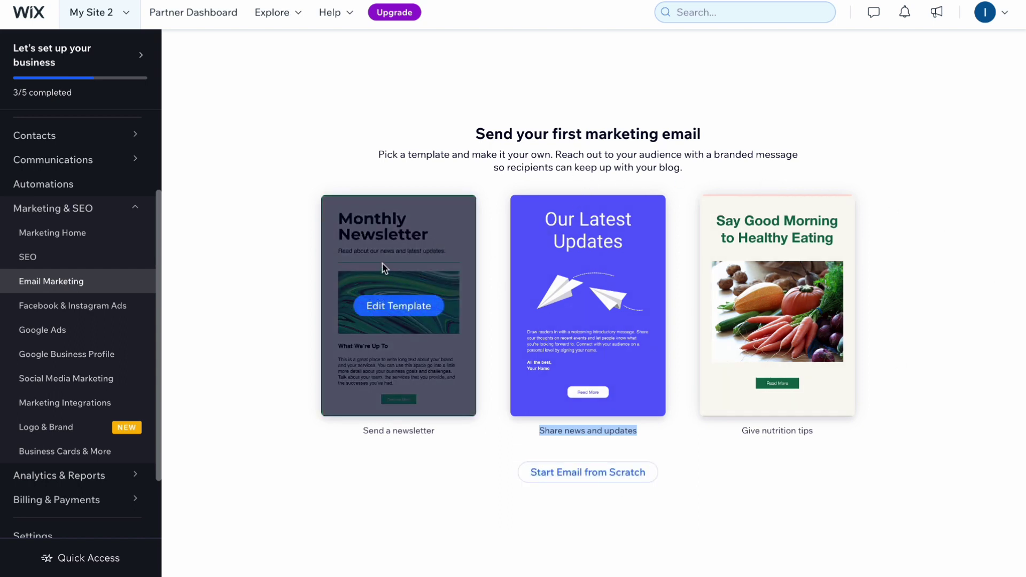
Step: Open the Monthly Newsletter template in the editor, dismiss the design tip and scroll the email
{"action": "left_click", "coordinate": [400, 312]}
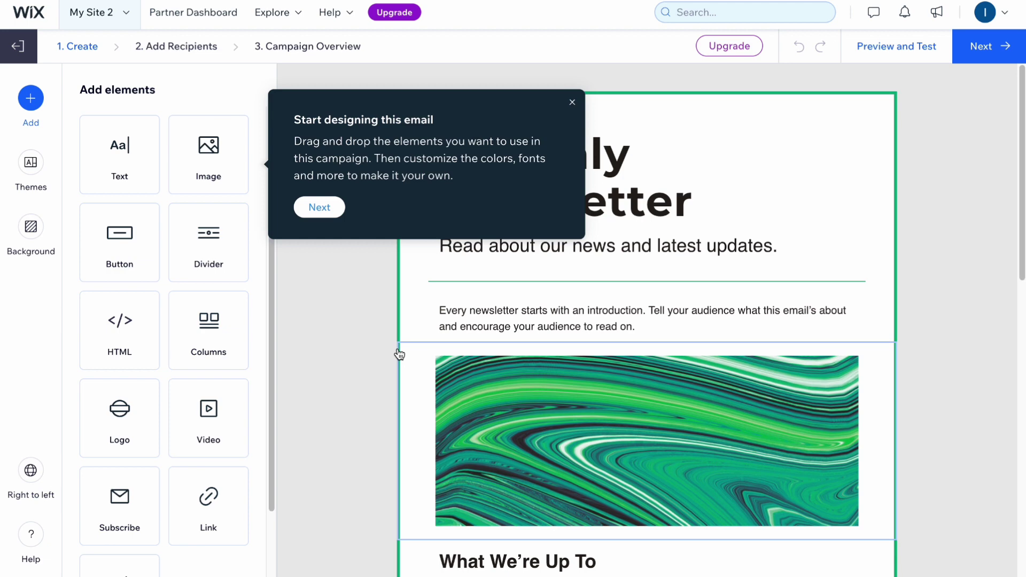
{"action": "left_click", "coordinate": [572, 102]}
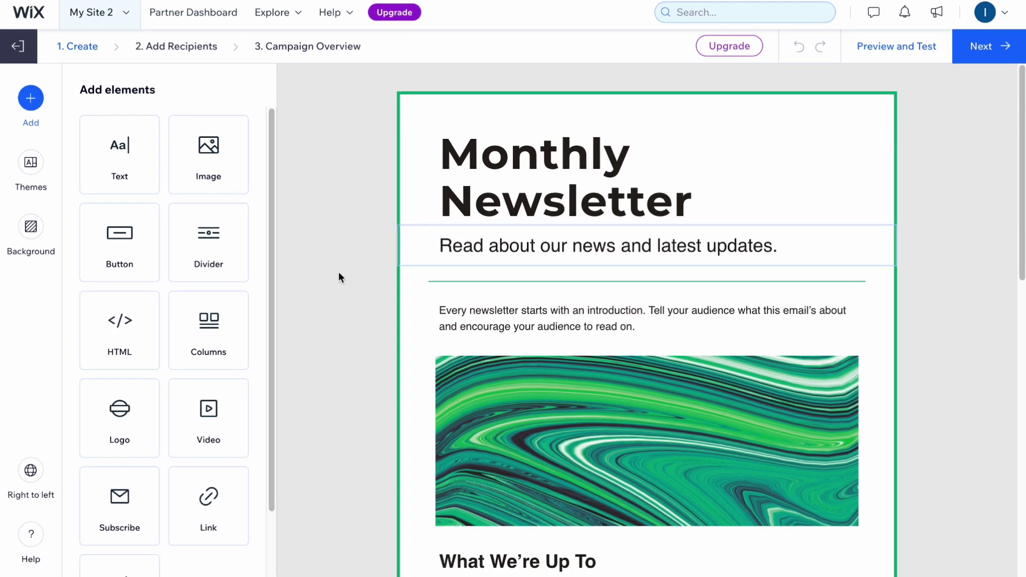
{"action": "scroll", "coordinate": [342, 270], "scroll_direction": "down", "scroll_amount": 1}
{"action": "scroll", "coordinate": [357, 252], "scroll_direction": "down", "scroll_amount": 3}
{"action": "scroll", "coordinate": [357, 252], "scroll_direction": "up", "scroll_amount": 3}
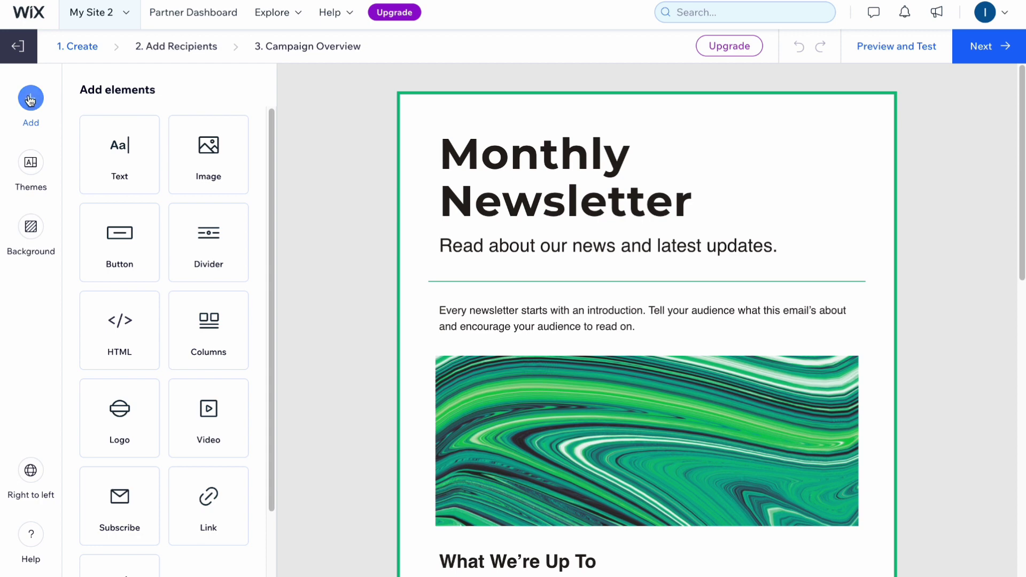
Step: Look over the Themes and Background panels in the left bar
{"action": "left_click", "coordinate": [29, 165]}
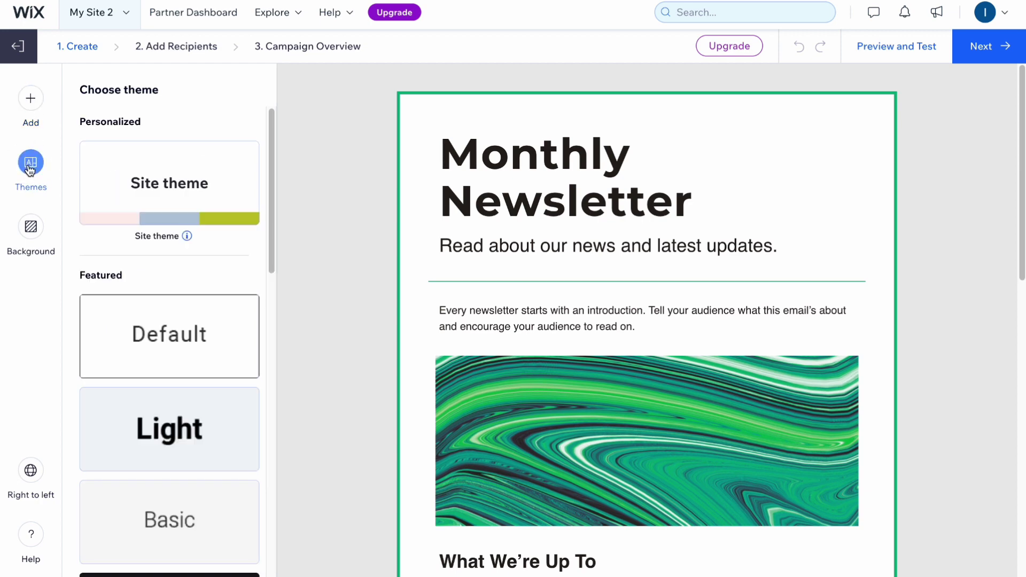
{"action": "left_click", "coordinate": [31, 226]}
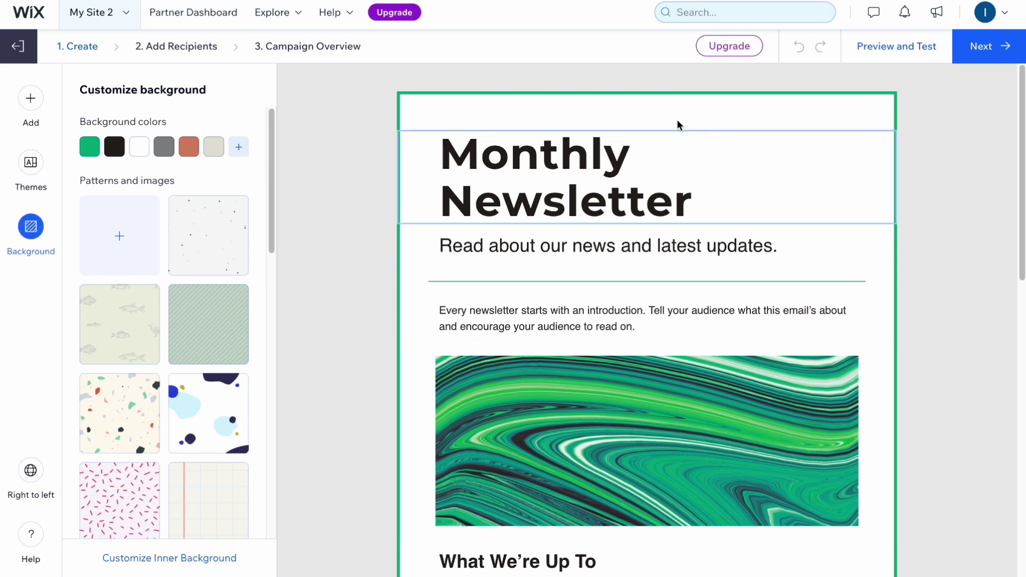
{"action": "scroll", "coordinate": [634, 191], "scroll_direction": "down", "scroll_amount": 15}
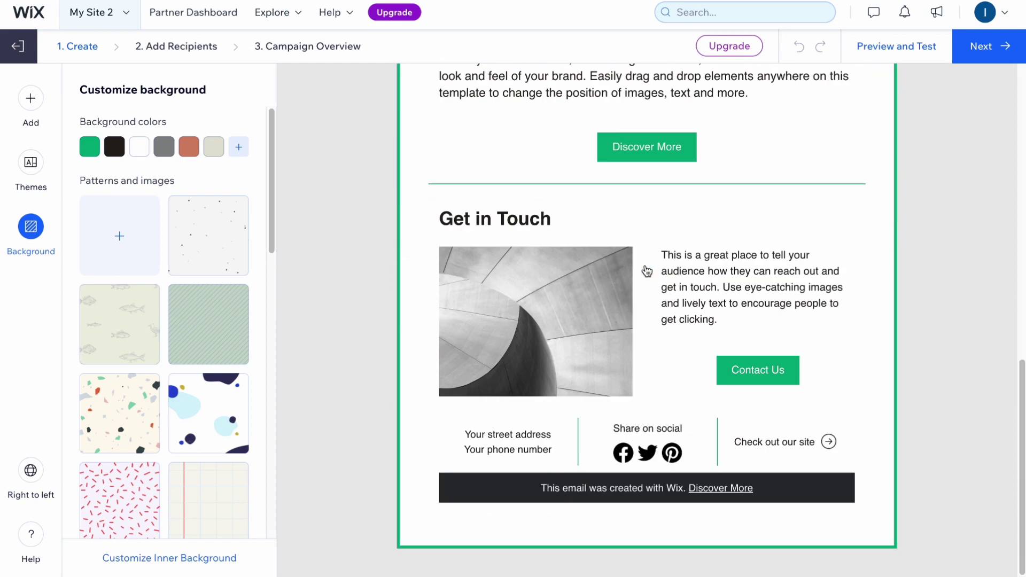
{"action": "scroll", "coordinate": [517, 314], "scroll_direction": "up", "scroll_amount": 15}
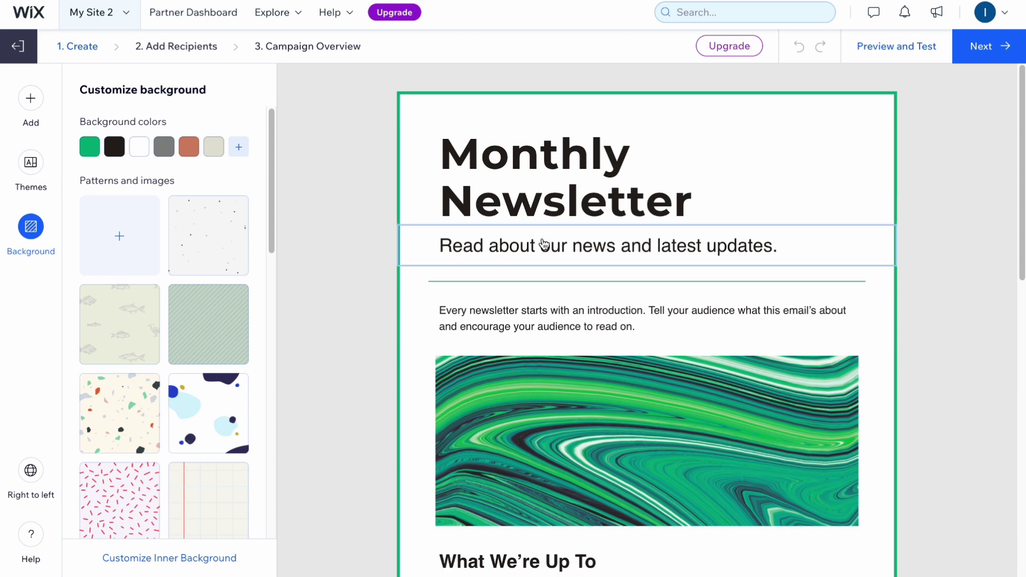
Step: Select the title, subtitle and introduction paragraph blocks, then scroll through the email
{"action": "left_click", "coordinate": [538, 200]}
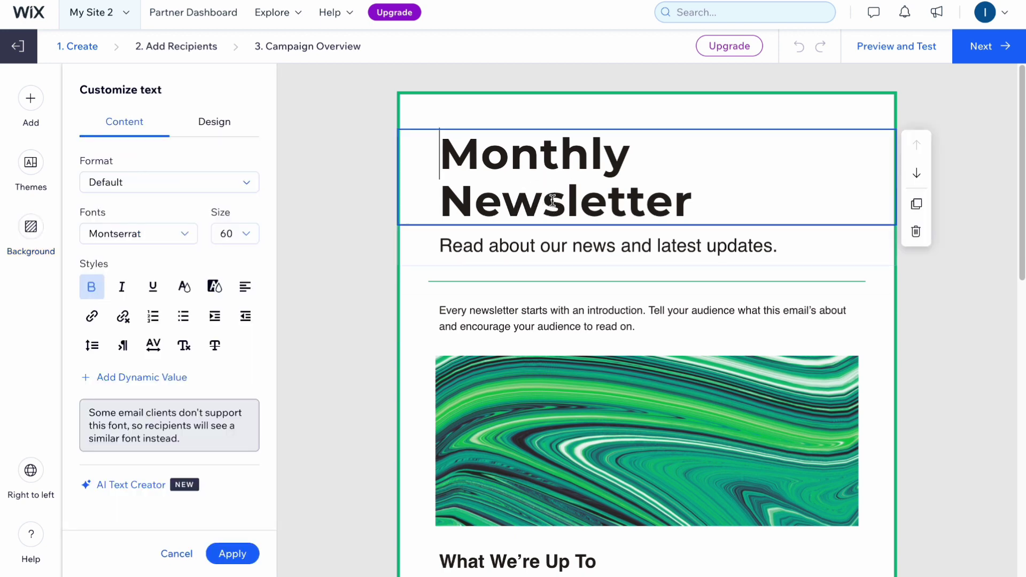
{"action": "left_click", "coordinate": [529, 245]}
{"action": "left_click", "coordinate": [538, 305]}
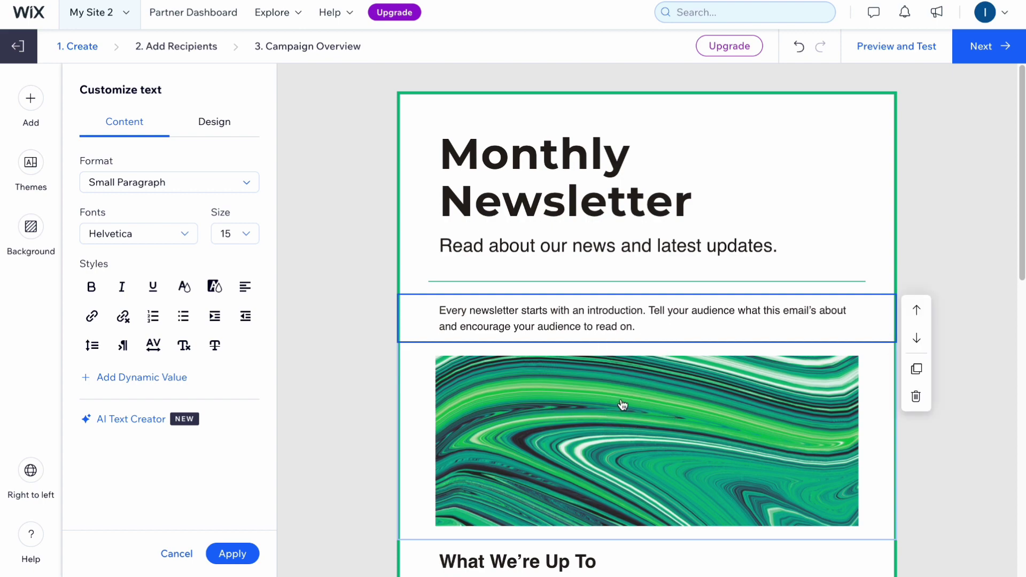
{"action": "scroll", "coordinate": [609, 414], "scroll_direction": "down", "scroll_amount": 10}
{"action": "scroll", "coordinate": [618, 355], "scroll_direction": "down", "scroll_amount": 1}
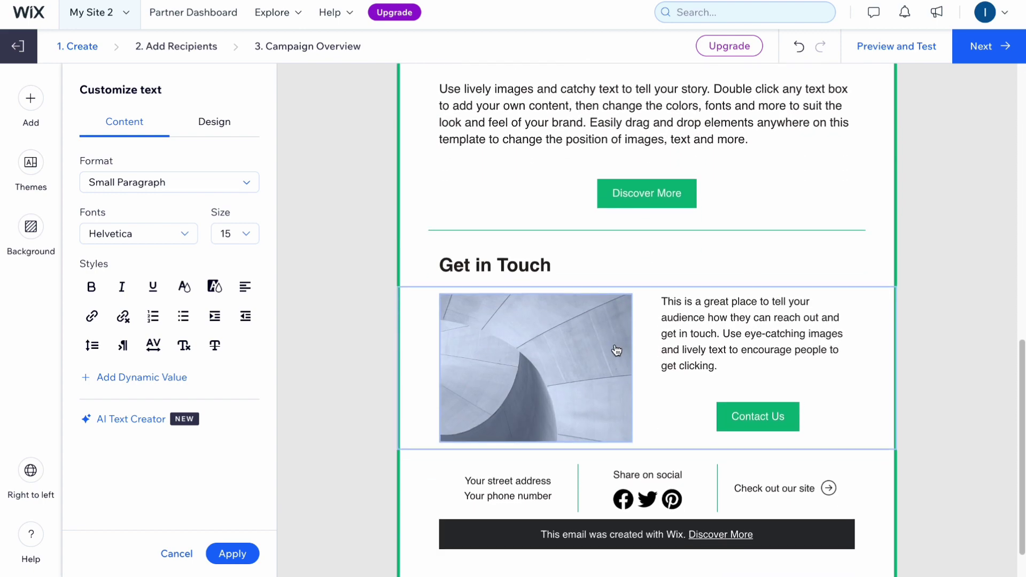
{"action": "scroll", "coordinate": [616, 350], "scroll_direction": "down", "scroll_amount": 1}
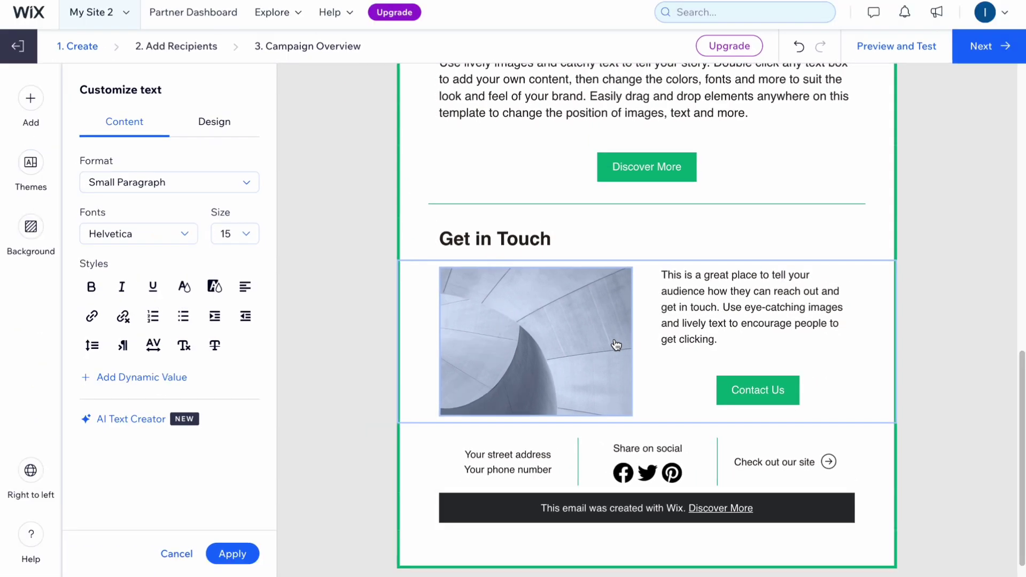
{"action": "scroll", "coordinate": [661, 276], "scroll_direction": "up", "scroll_amount": 1}
{"action": "scroll", "coordinate": [655, 275], "scroll_direction": "up", "scroll_amount": 10}
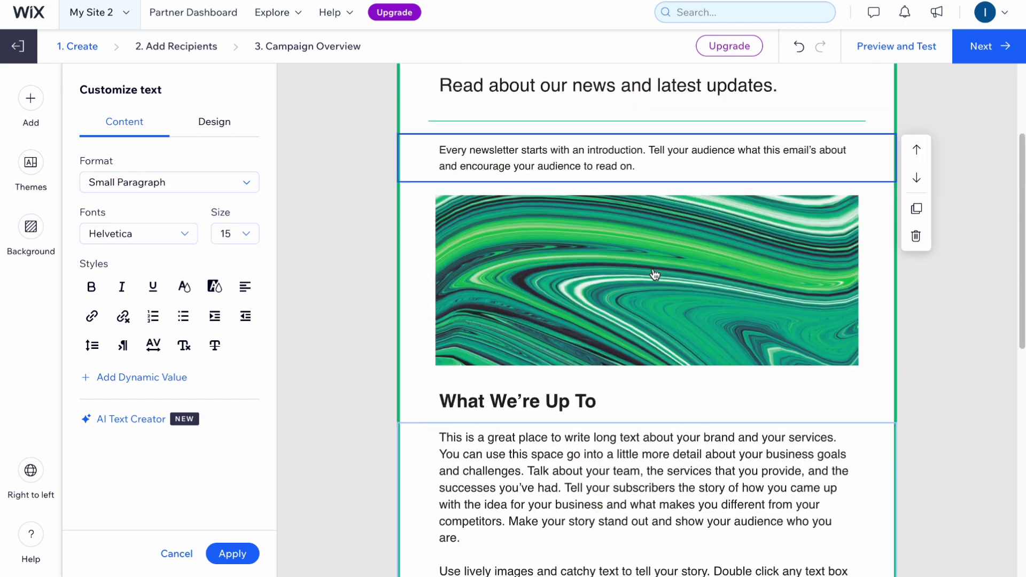
{"action": "scroll", "coordinate": [654, 274], "scroll_direction": "up", "scroll_amount": 3}
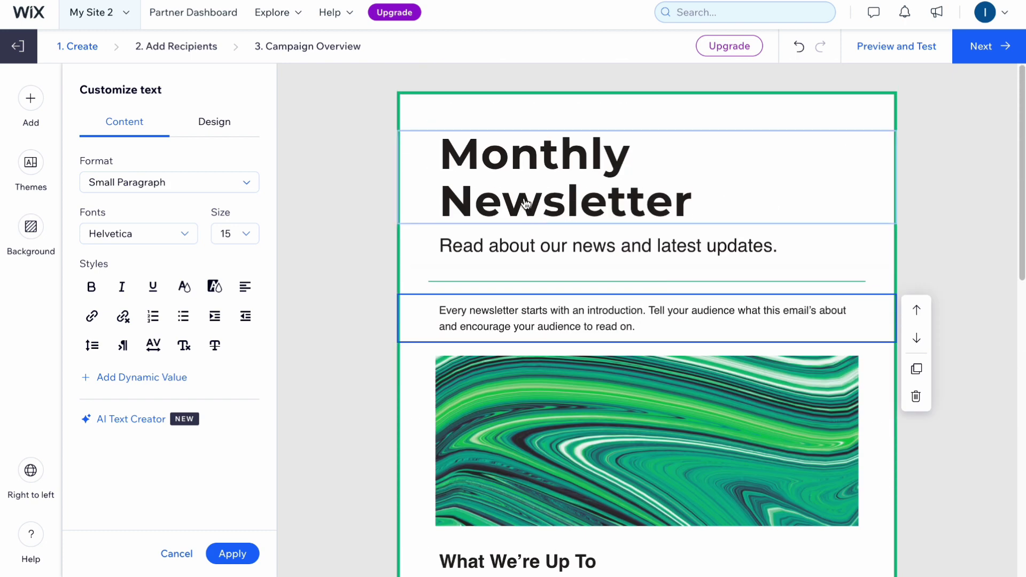
Step: Replace the green swirl image with the 'Guy on SUP' stock photo from Media from Wix
{"action": "left_click", "coordinate": [601, 422]}
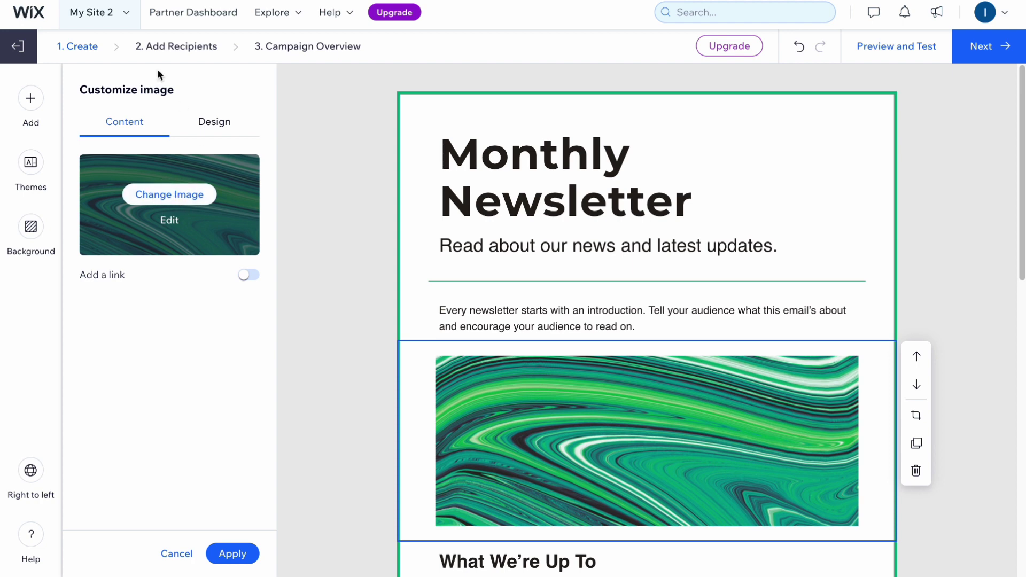
{"action": "left_click", "coordinate": [176, 196]}
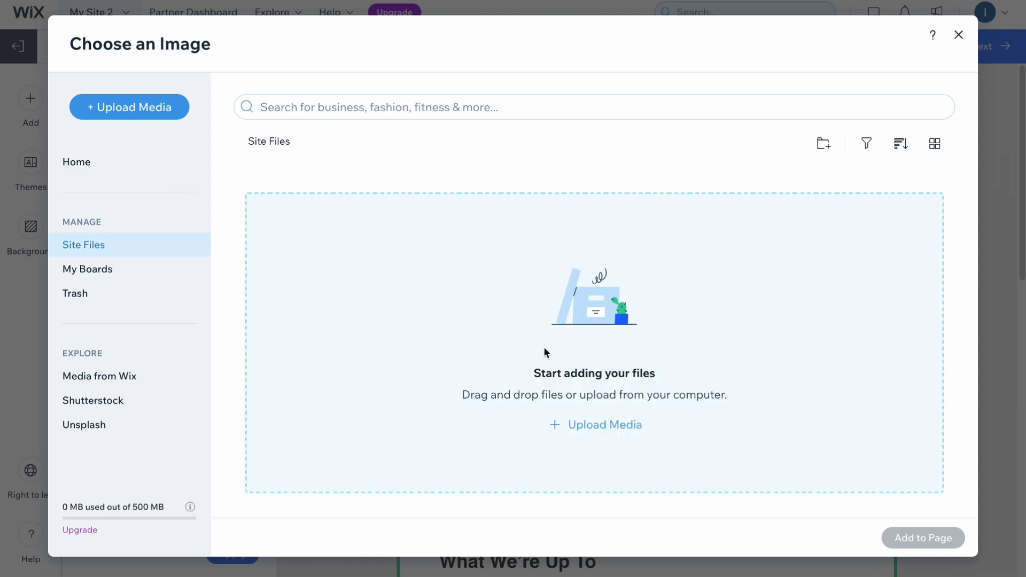
{"action": "left_click", "coordinate": [101, 377]}
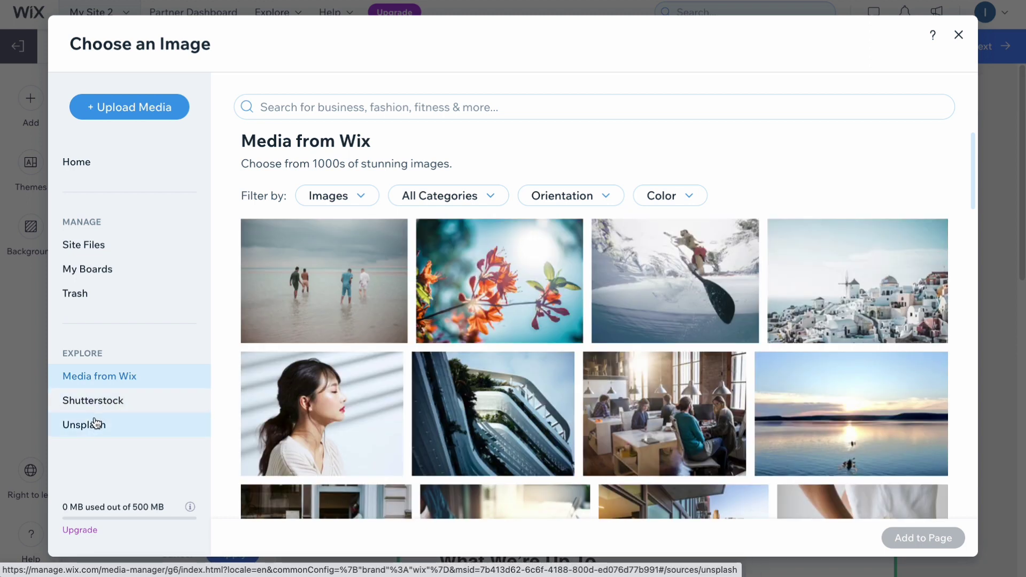
{"action": "left_click", "coordinate": [697, 296]}
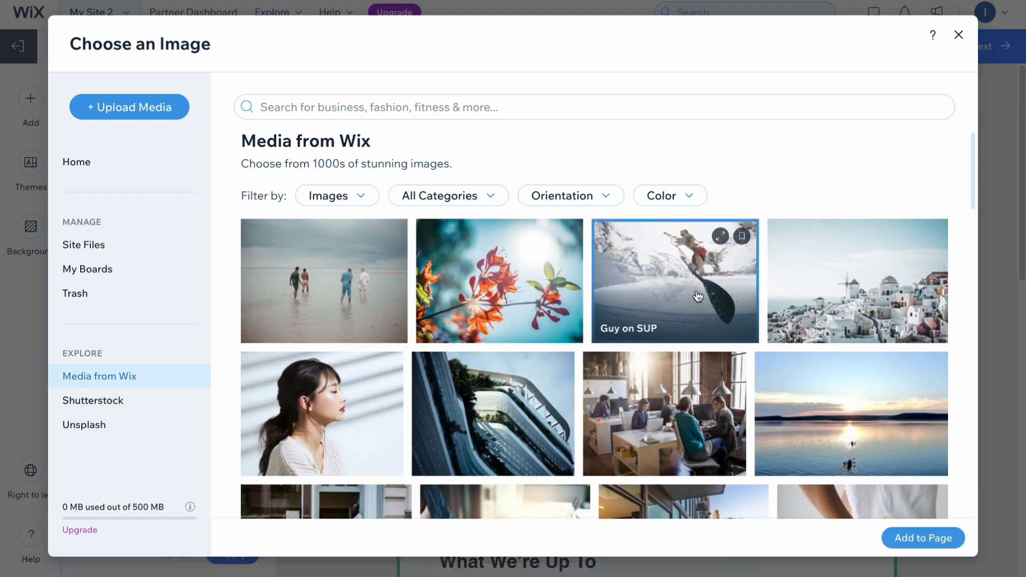
{"action": "left_click", "coordinate": [925, 542]}
{"action": "scroll", "coordinate": [505, 316], "scroll_direction": "down", "scroll_amount": 1}
{"action": "scroll", "coordinate": [506, 317], "scroll_direction": "down", "scroll_amount": 1}
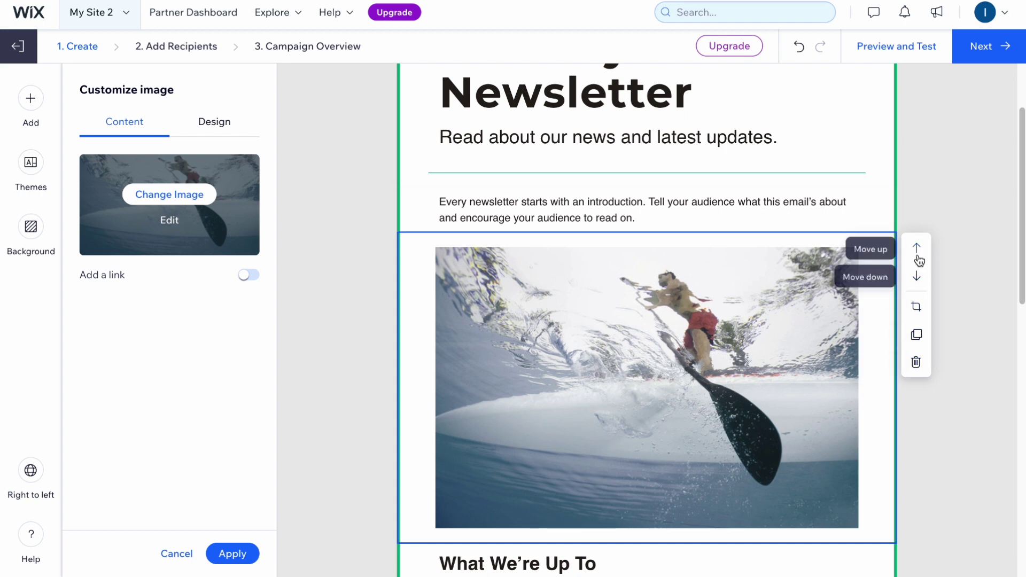
Step: Test moving the introduction paragraph down and back up, then delete it
{"action": "left_click", "coordinate": [767, 192]}
{"action": "left_click", "coordinate": [706, 212]}
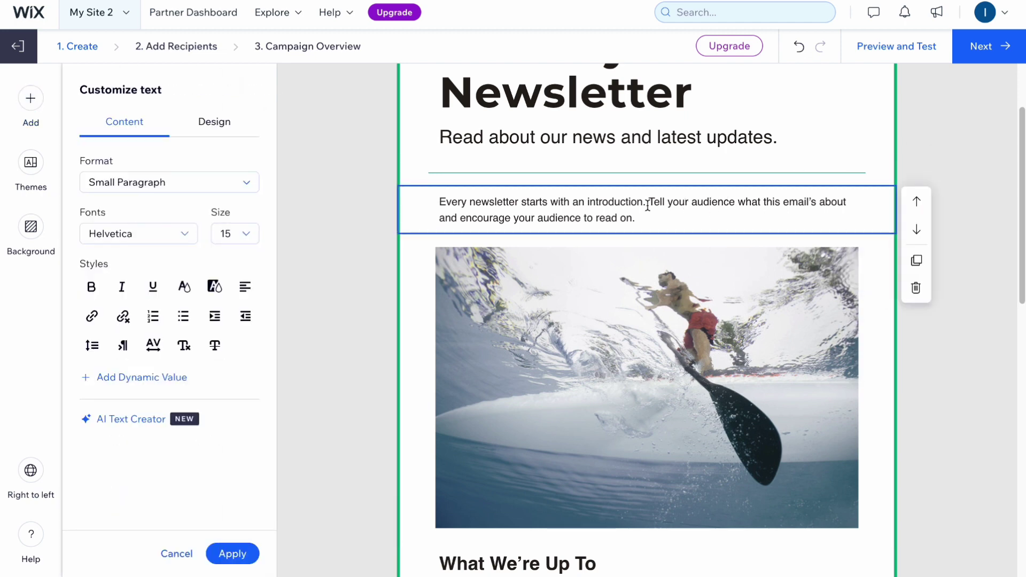
{"action": "scroll", "coordinate": [643, 217], "scroll_direction": "up", "scroll_amount": 1}
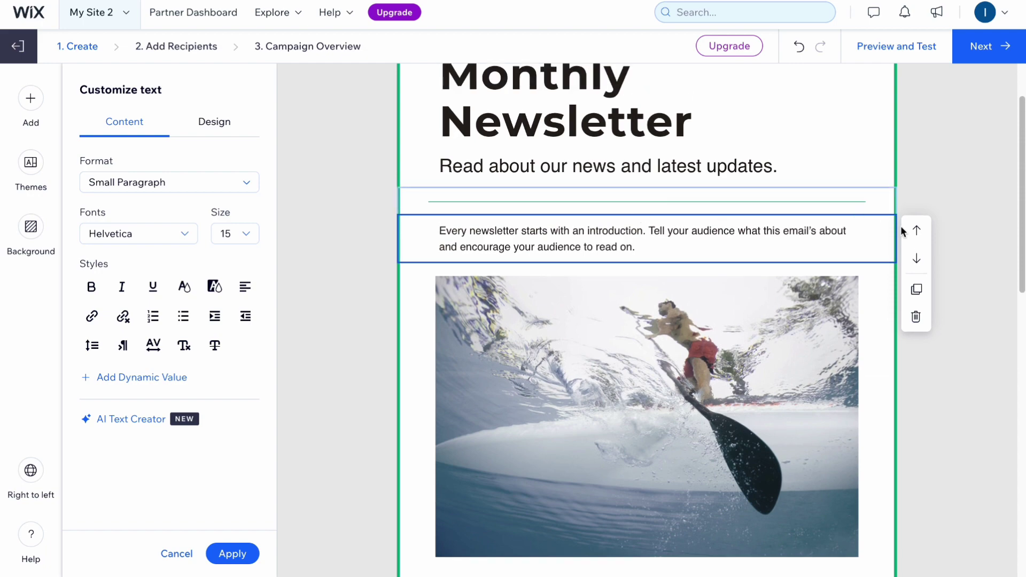
{"action": "left_click", "coordinate": [916, 259]}
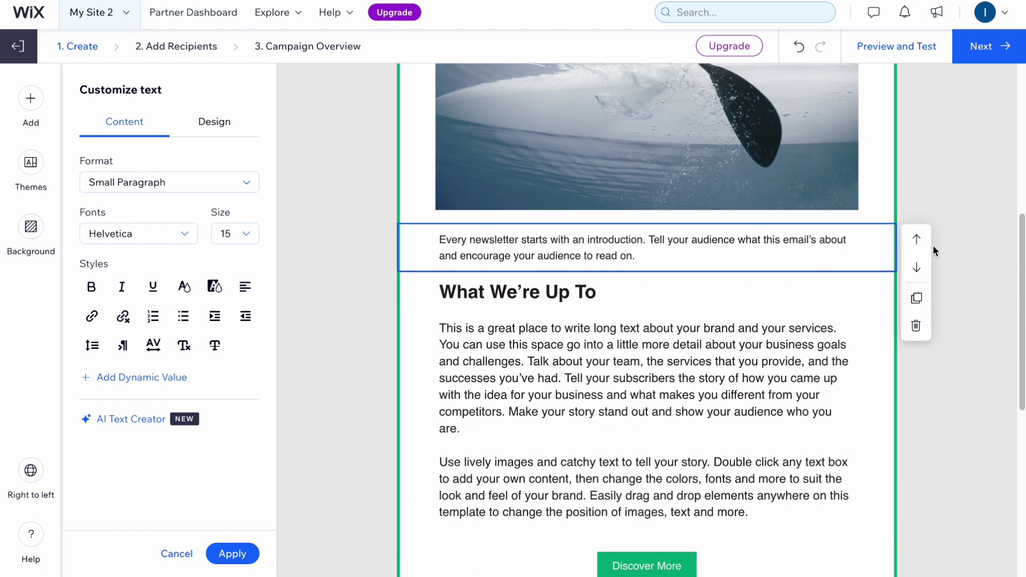
{"action": "left_click", "coordinate": [916, 240]}
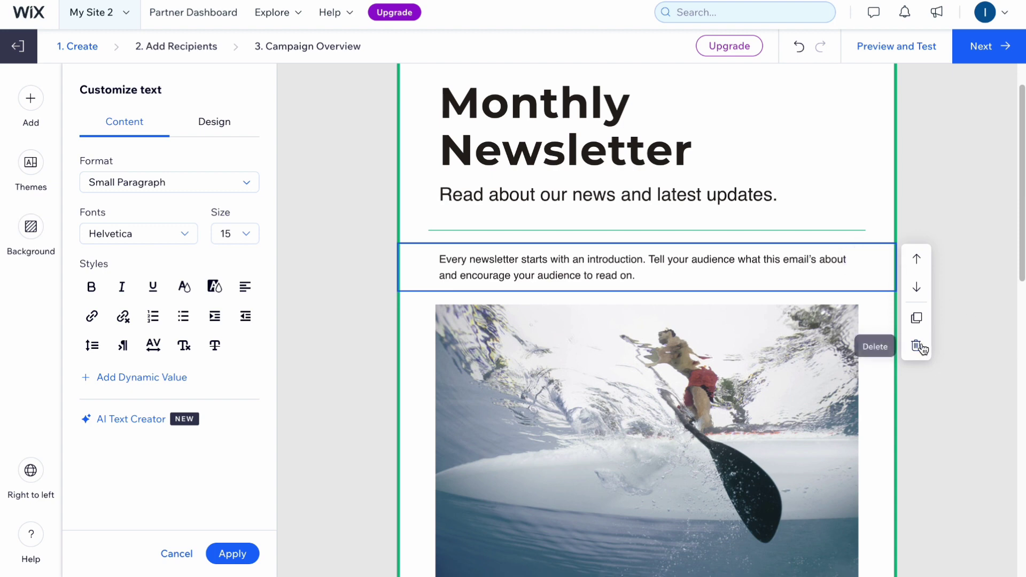
{"action": "left_click", "coordinate": [916, 345]}
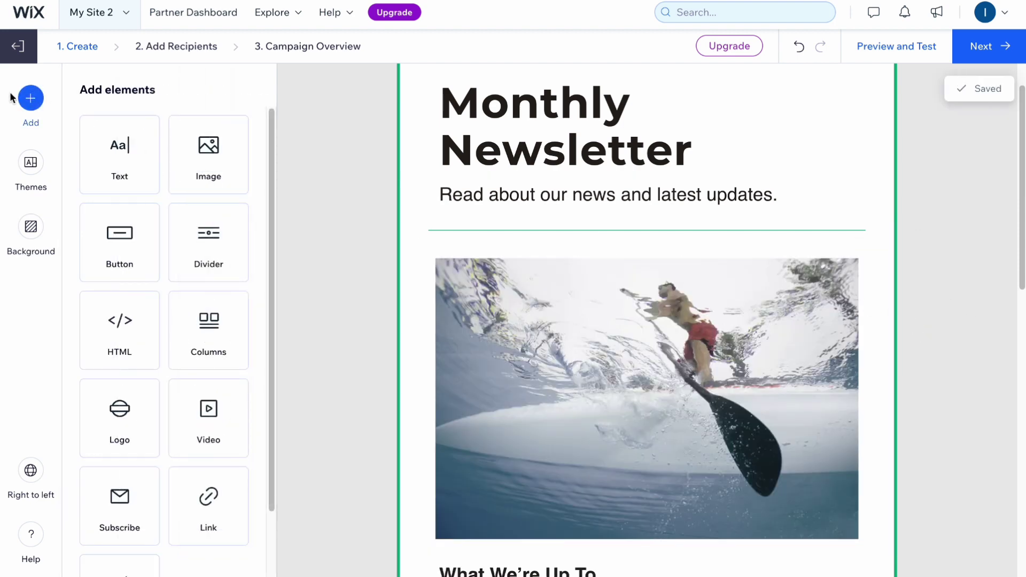
Step: Add a new Text block under the subtitle and select its placeholder sentence
{"action": "left_click", "coordinate": [112, 154]}
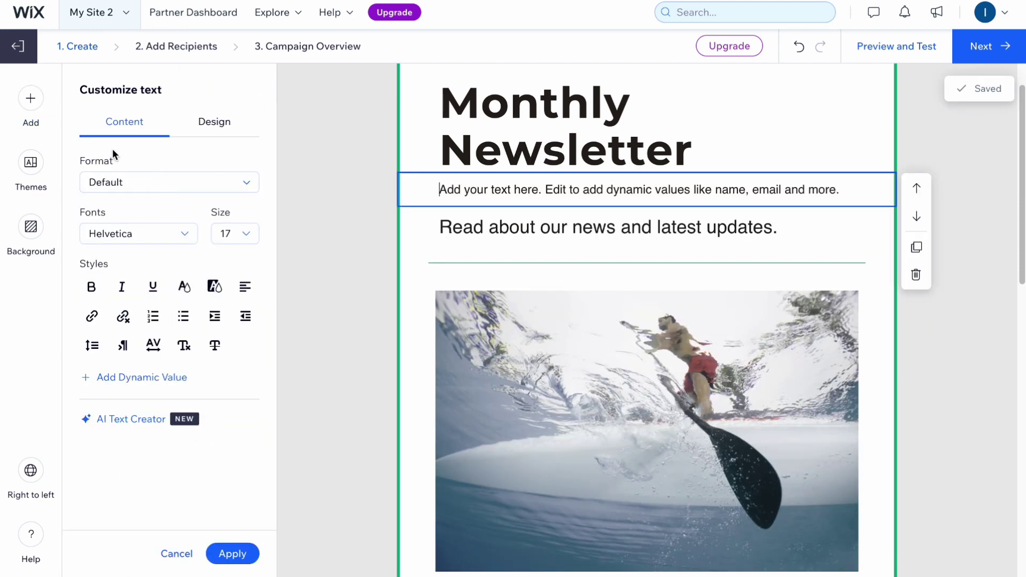
{"action": "left_click", "coordinate": [919, 219]}
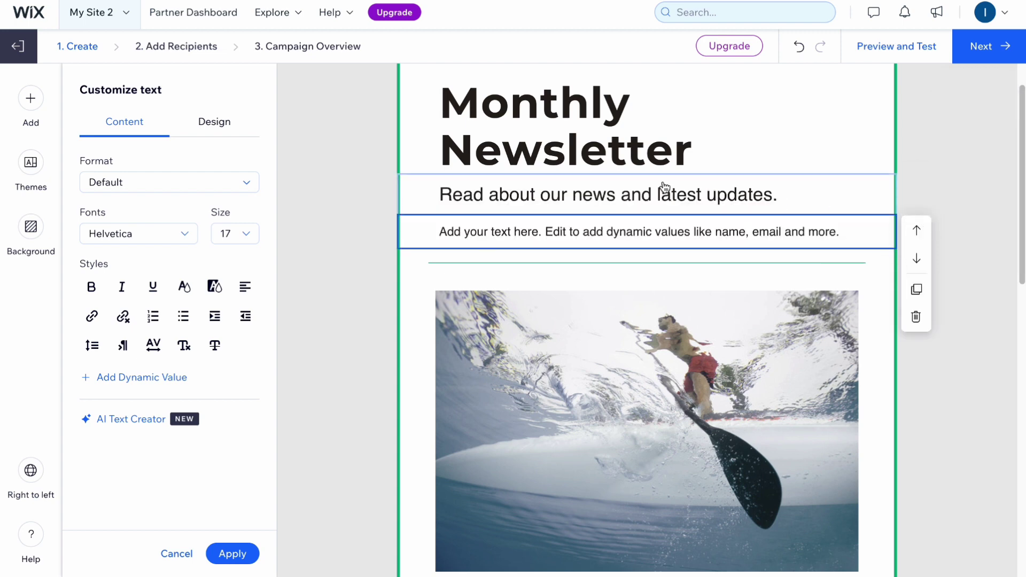
{"action": "triple_click", "coordinate": [644, 230]}
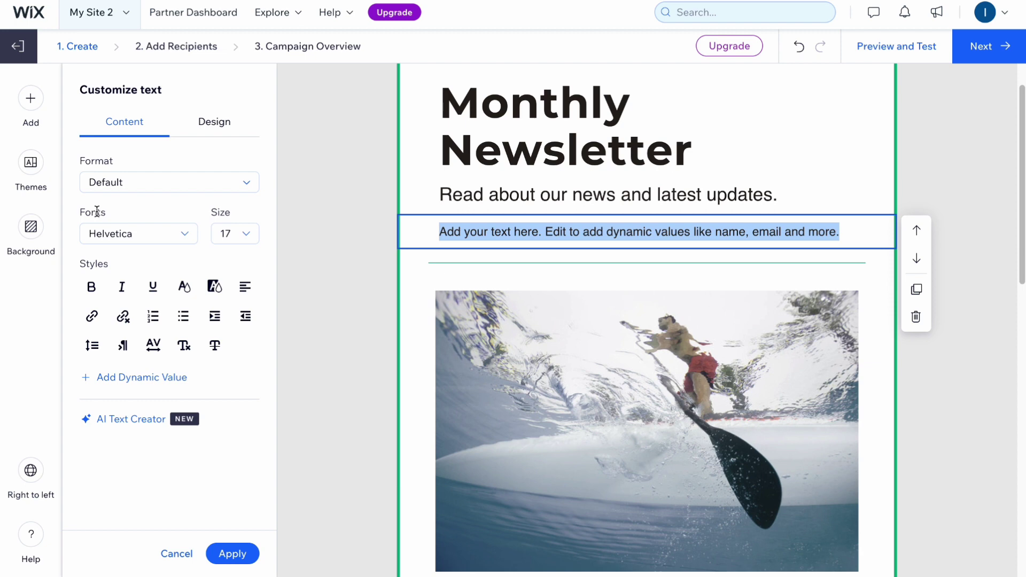
{"action": "left_click", "coordinate": [136, 420]}
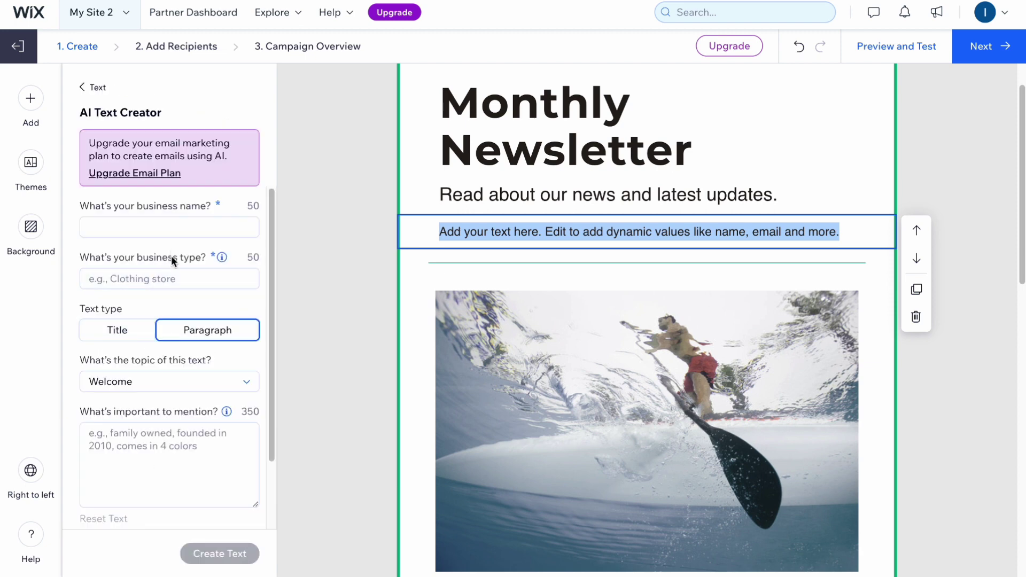
{"action": "left_click_drag", "start_coordinate": [83, 206], "coordinate": [242, 205]}
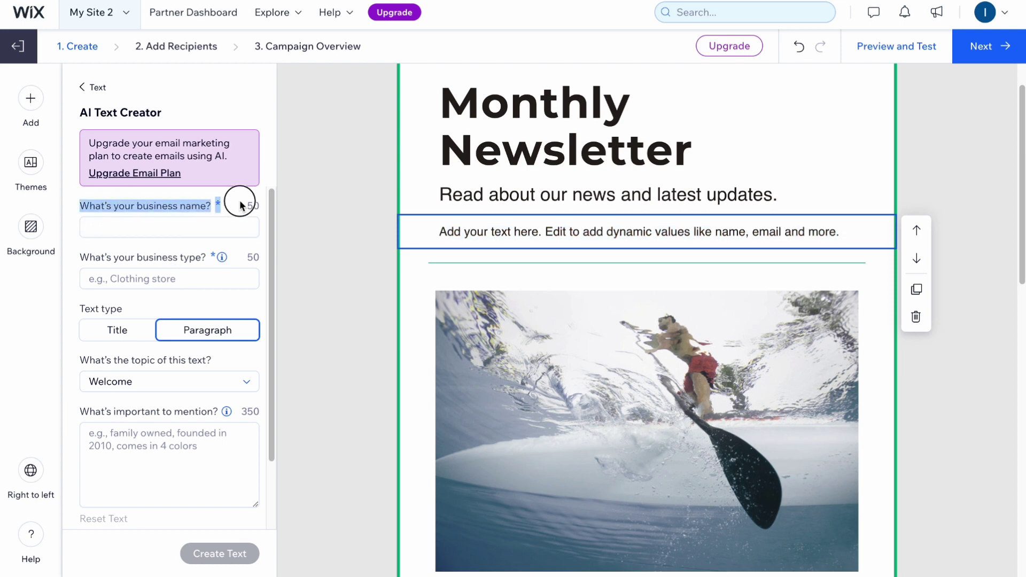
{"action": "left_click_drag", "start_coordinate": [81, 257], "coordinate": [141, 260]}
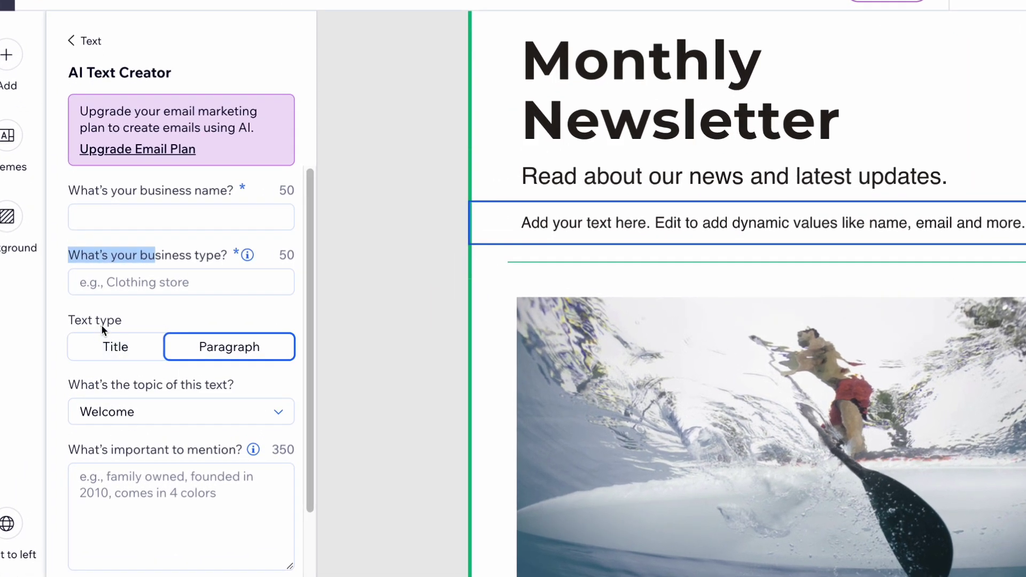
{"action": "scroll", "coordinate": [149, 320], "scroll_direction": "down", "scroll_amount": 1}
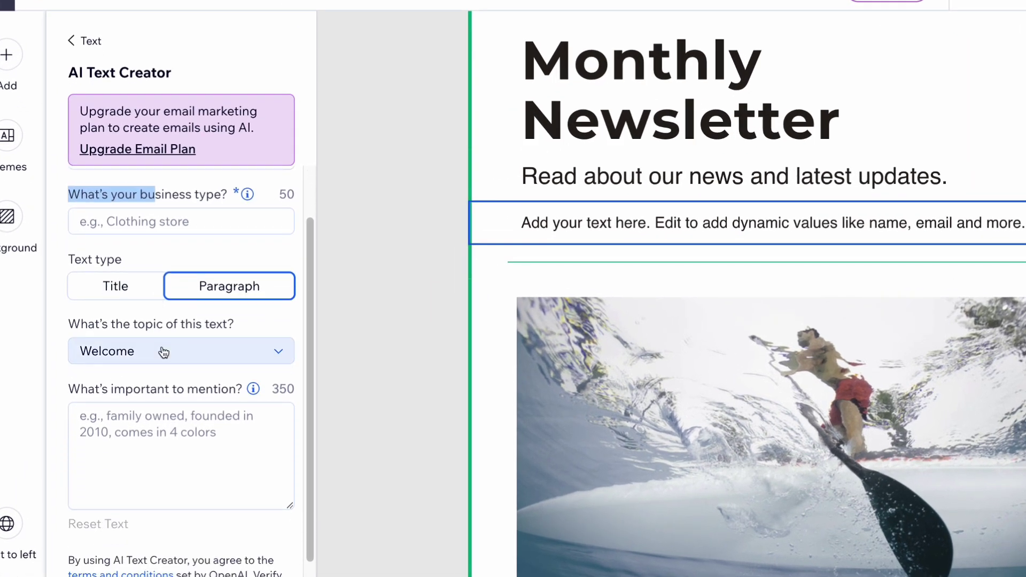
{"action": "scroll", "coordinate": [163, 352], "scroll_direction": "down", "scroll_amount": 1}
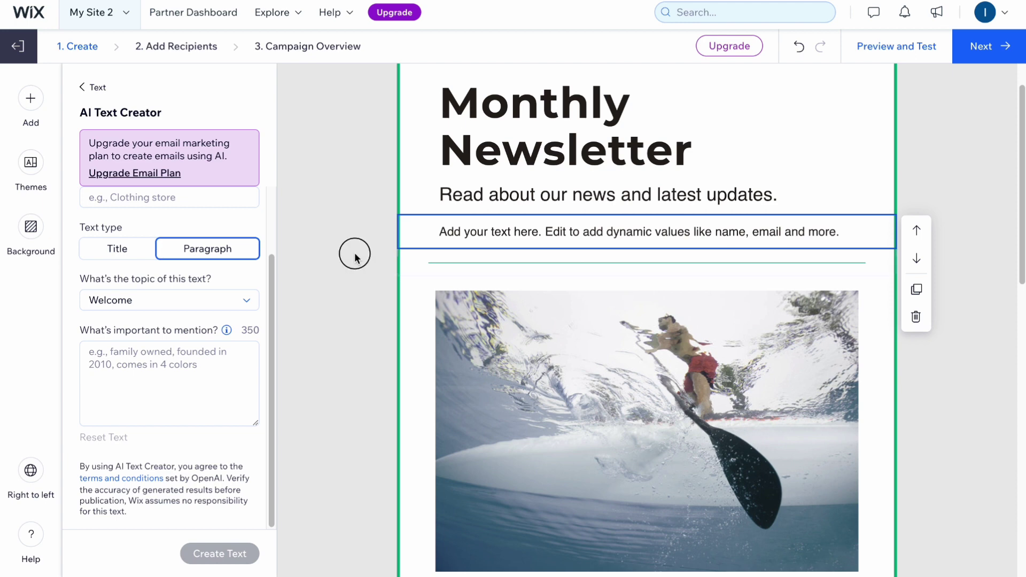
{"action": "left_click", "coordinate": [416, 256]}
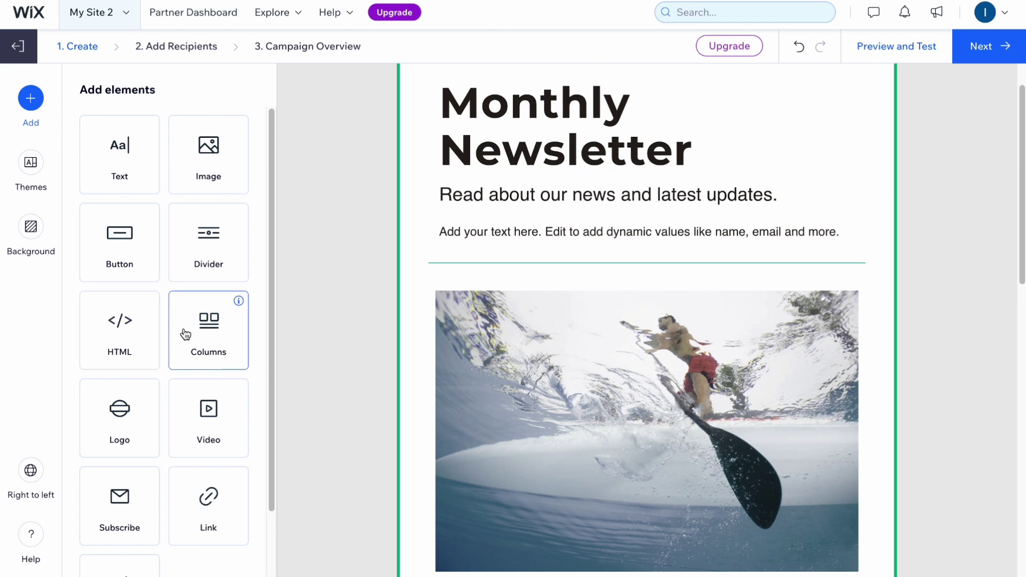
{"action": "scroll", "coordinate": [238, 412], "scroll_direction": "down", "scroll_amount": 1}
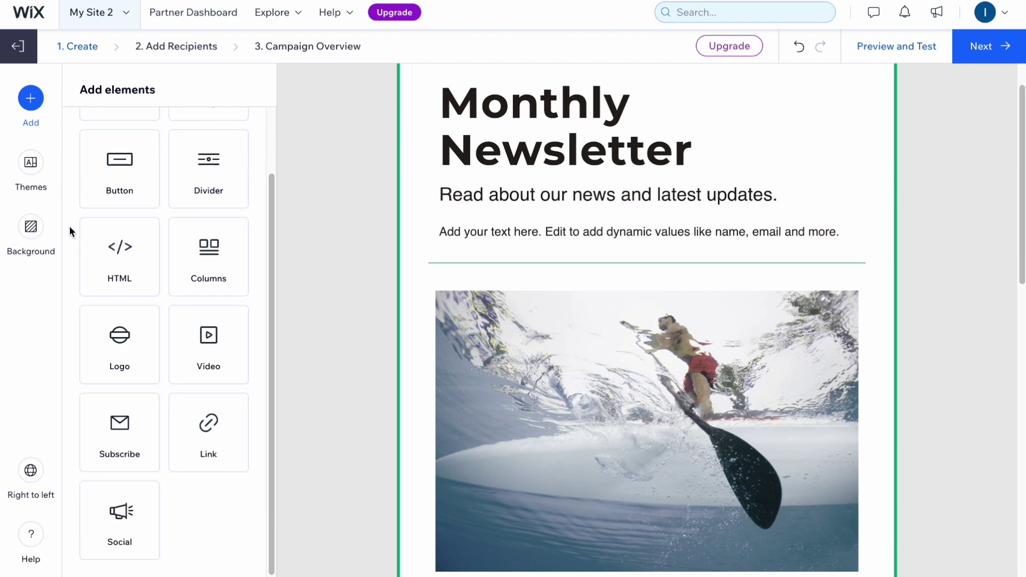
Step: Try the Site, Default, Light, Basic, ONYX and Tech themes, then apply MINIMAL
{"action": "left_click", "coordinate": [31, 169]}
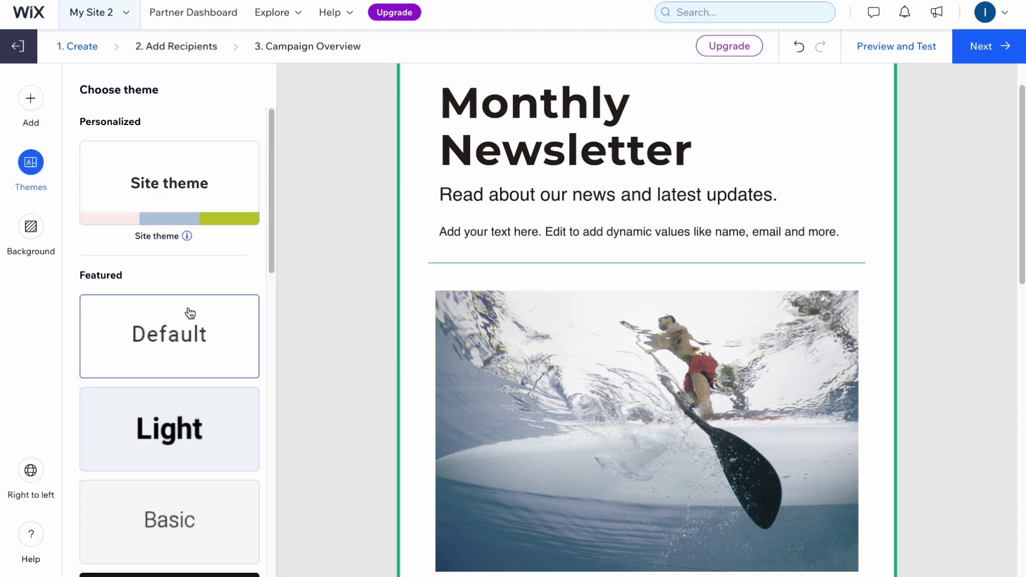
{"action": "left_click", "coordinate": [178, 202]}
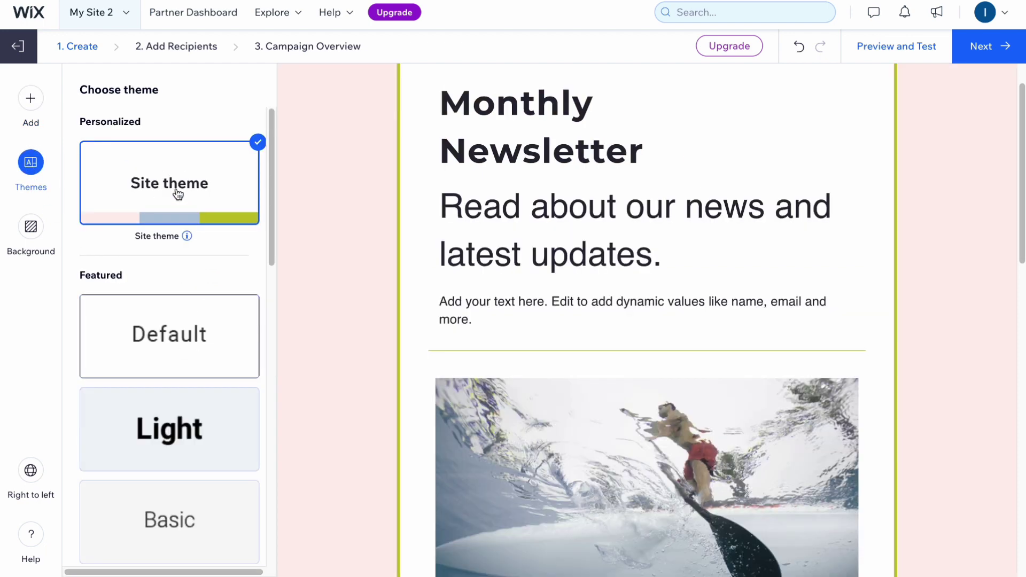
{"action": "left_click", "coordinate": [176, 336]}
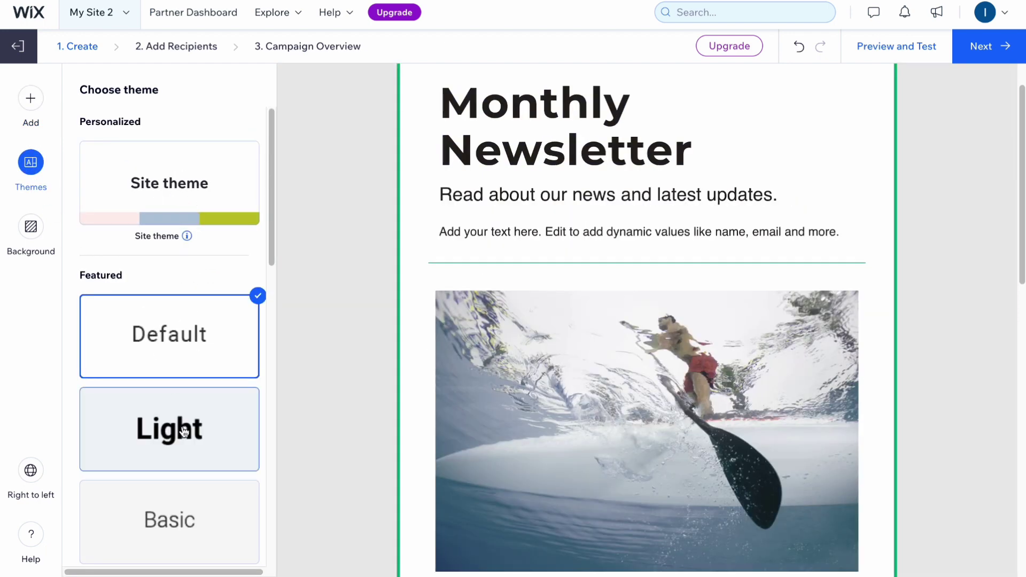
{"action": "left_click", "coordinate": [172, 456]}
{"action": "scroll", "coordinate": [167, 499], "scroll_direction": "down", "scroll_amount": 1}
{"action": "left_click", "coordinate": [167, 499]}
{"action": "scroll", "coordinate": [171, 498], "scroll_direction": "down", "scroll_amount": 2}
{"action": "left_click", "coordinate": [172, 498]}
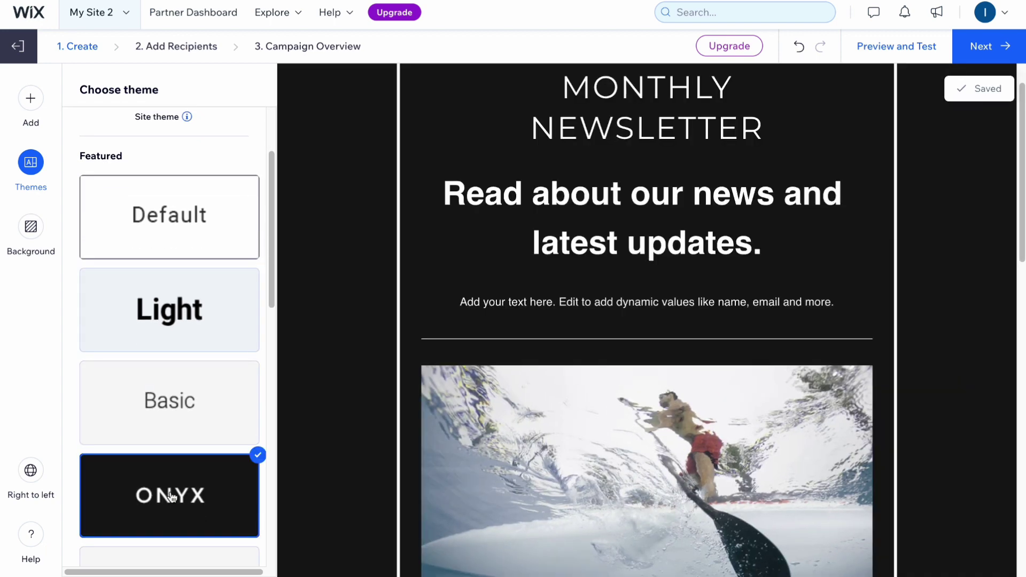
{"action": "scroll", "coordinate": [171, 496], "scroll_direction": "down", "scroll_amount": 5}
{"action": "left_click", "coordinate": [170, 487]}
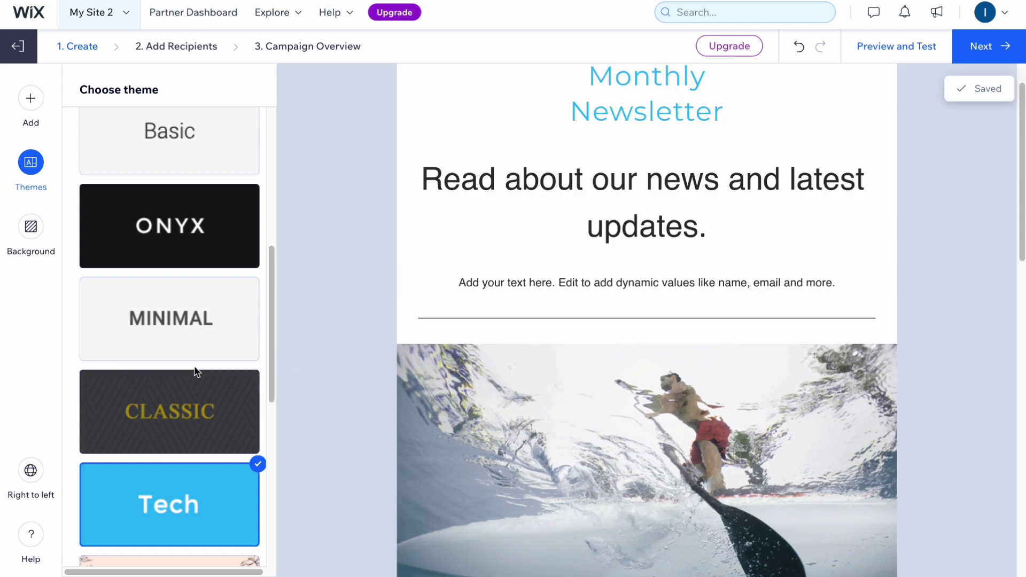
{"action": "left_click", "coordinate": [196, 316]}
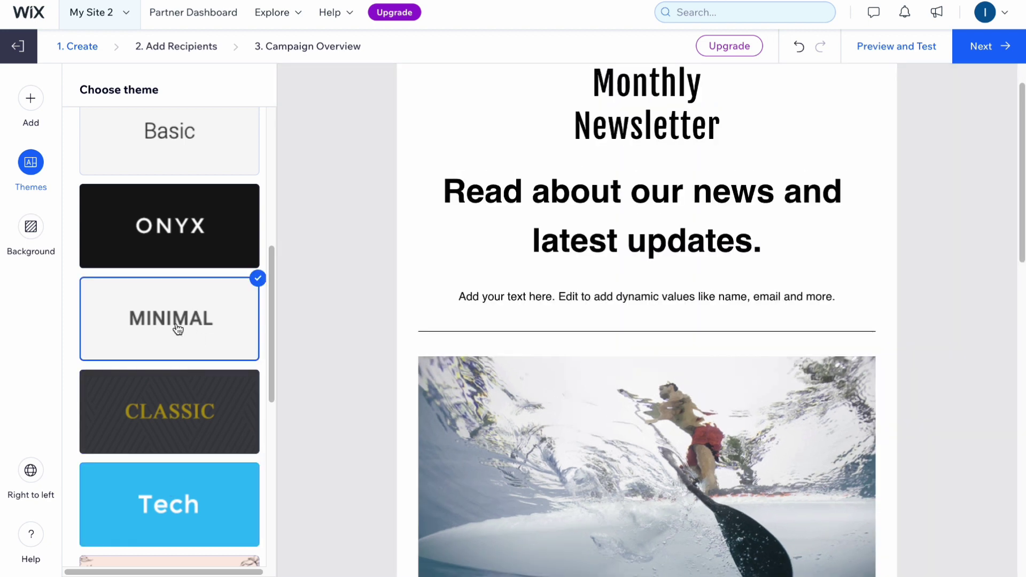
Step: Try fish, solid green and striped backgrounds, settle on the blue blob pattern, and continue
{"action": "left_click", "coordinate": [32, 229]}
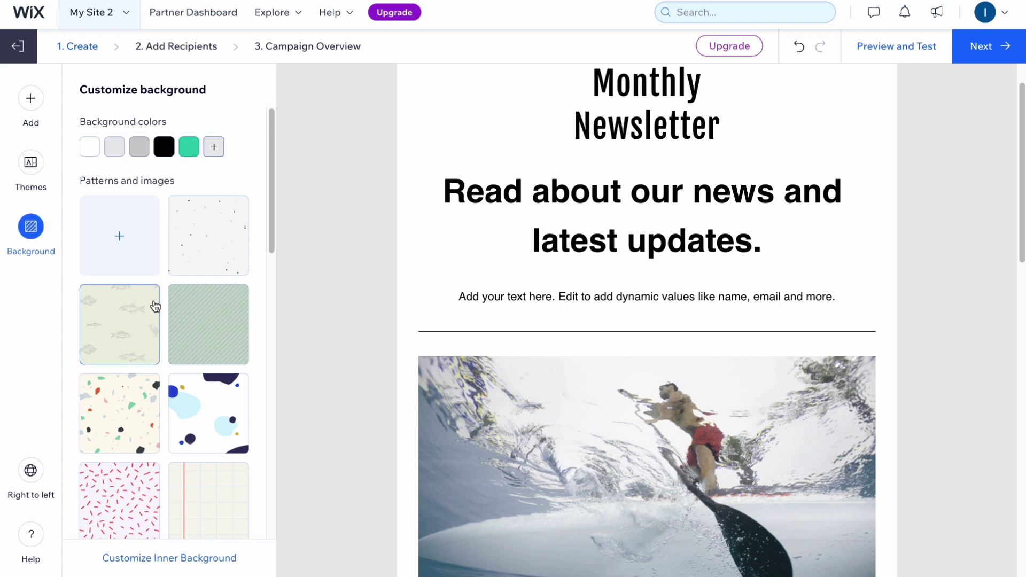
{"action": "left_click", "coordinate": [144, 323]}
{"action": "left_click", "coordinate": [190, 152]}
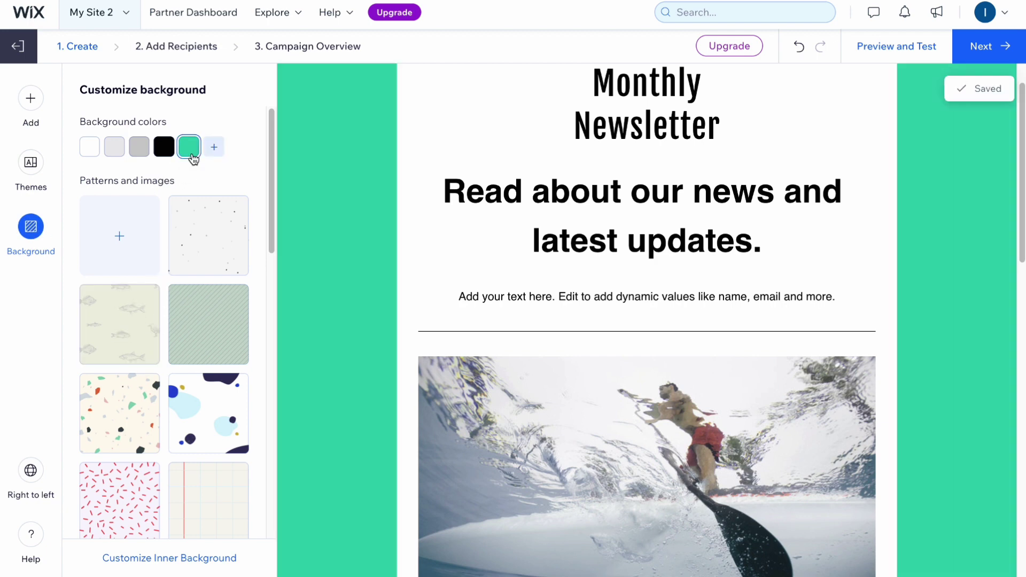
{"action": "left_click", "coordinate": [170, 339]}
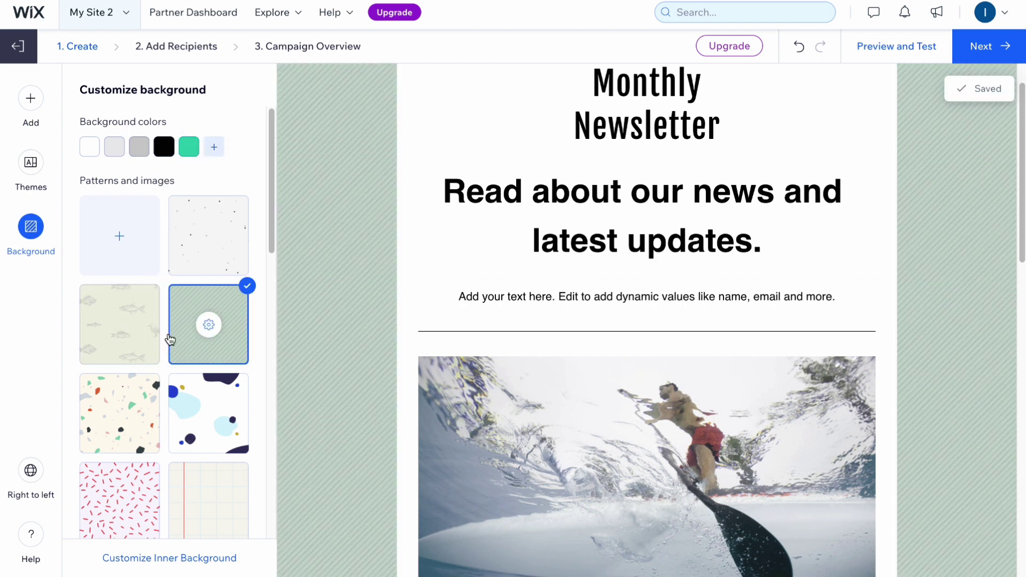
{"action": "left_click", "coordinate": [209, 422]}
{"action": "scroll", "coordinate": [209, 422], "scroll_direction": "down", "scroll_amount": 12}
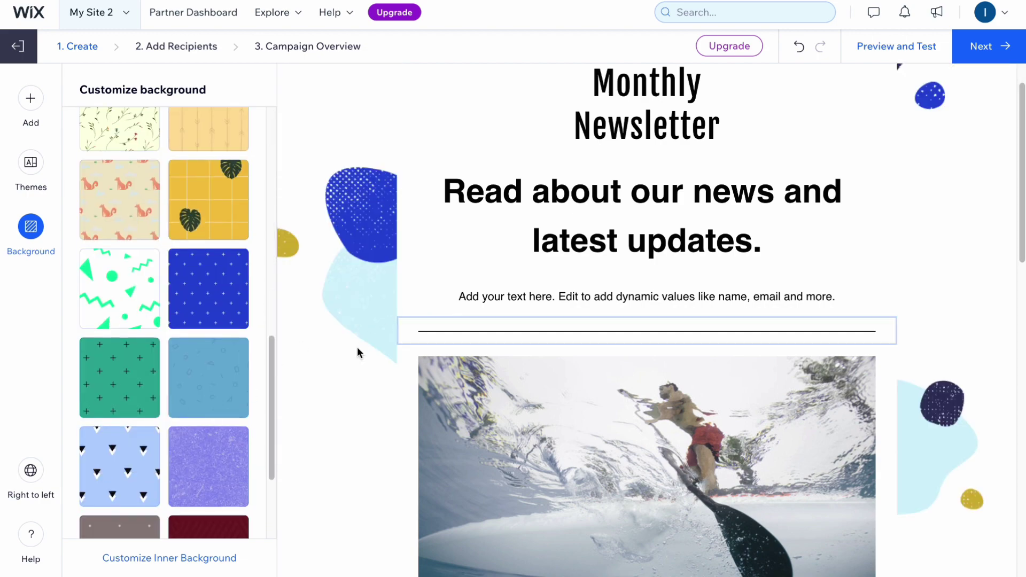
{"action": "scroll", "coordinate": [346, 365], "scroll_direction": "up", "scroll_amount": 1}
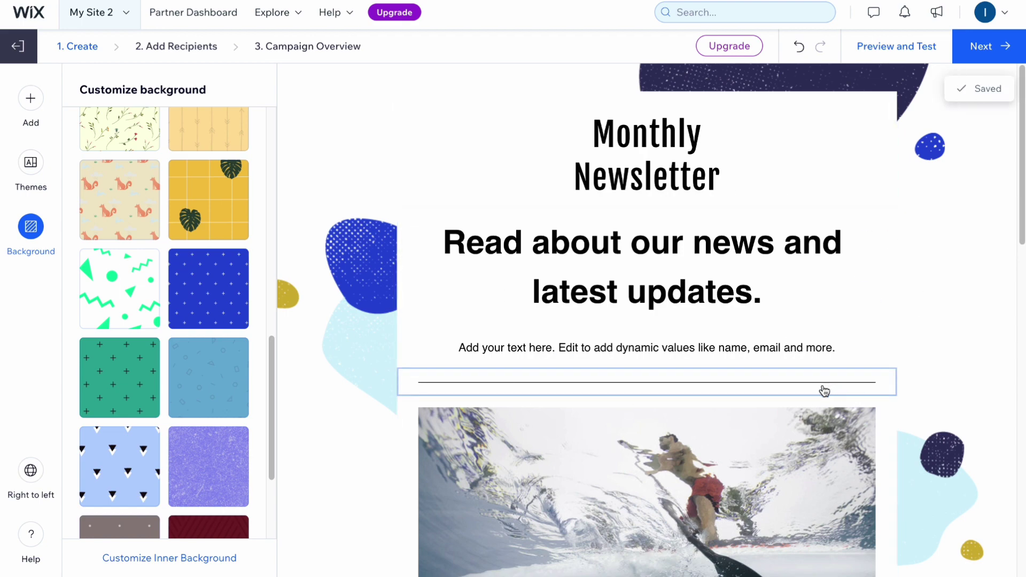
{"action": "scroll", "coordinate": [799, 385], "scroll_direction": "down", "scroll_amount": 10}
{"action": "scroll", "coordinate": [744, 359], "scroll_direction": "down", "scroll_amount": 6}
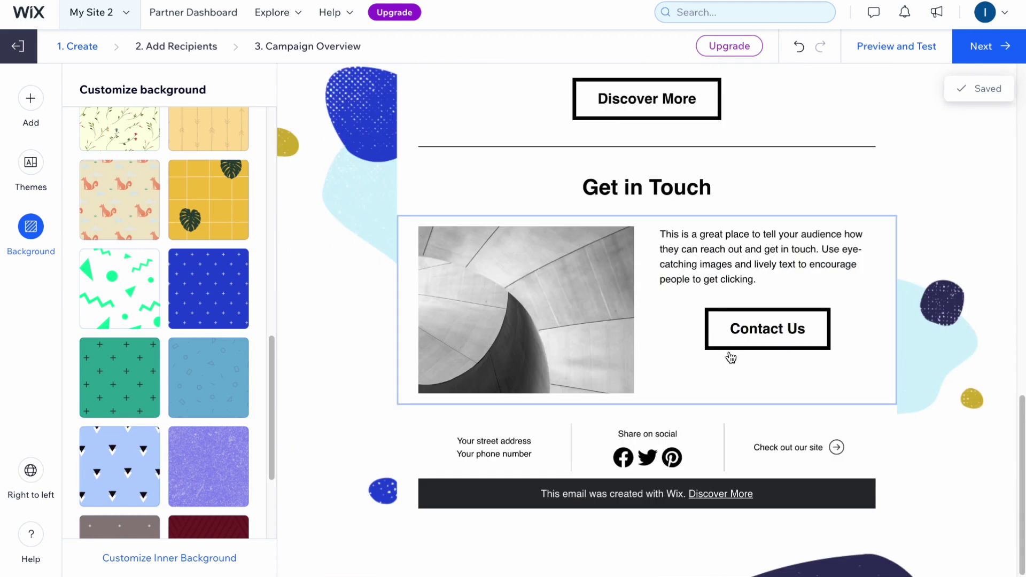
{"action": "left_click", "coordinate": [992, 53]}
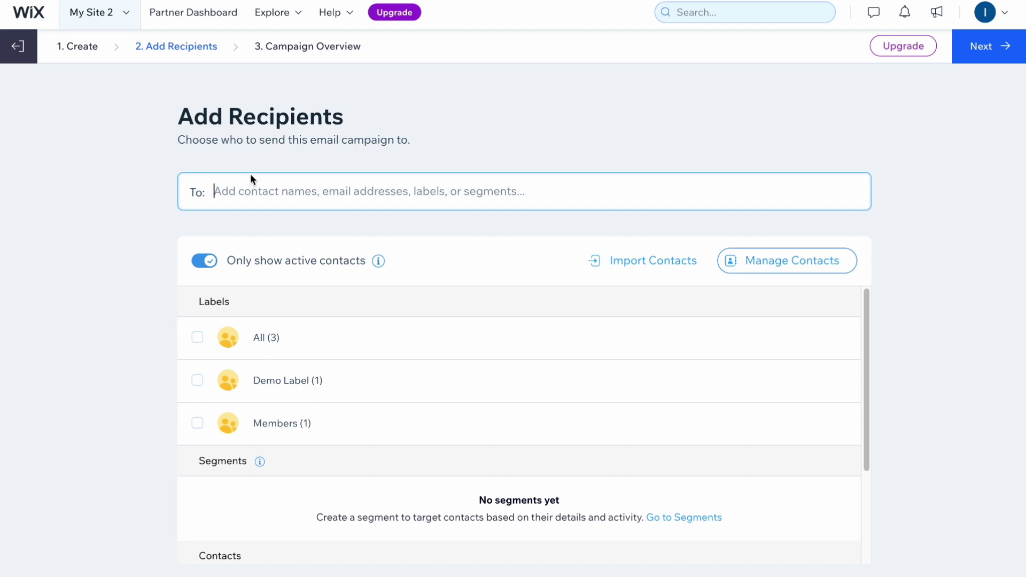
Step: Tick both demo contacts and your own contact as recipients, dismissing the 'Keep your list clean' notice
{"action": "left_click", "coordinate": [641, 263]}
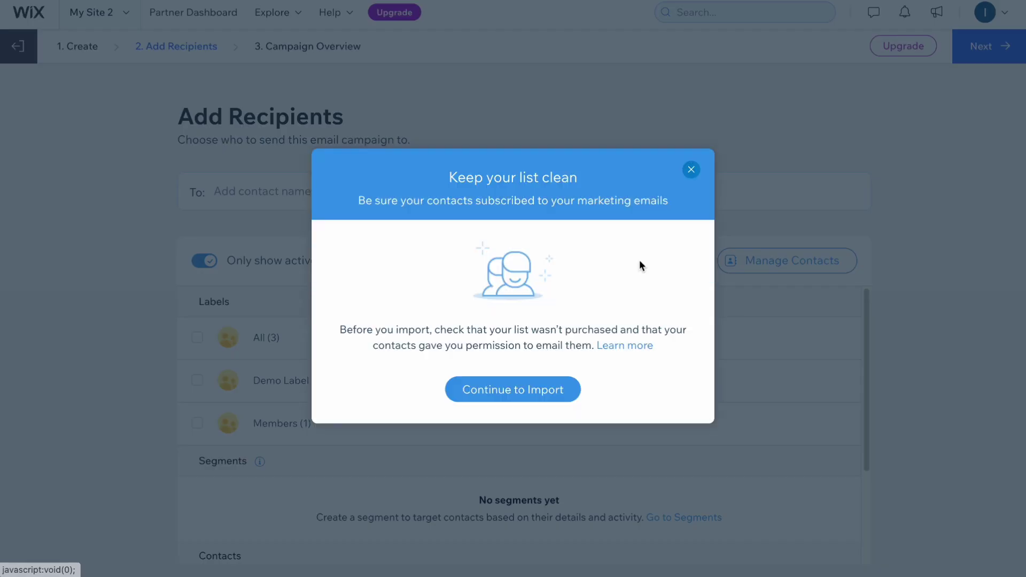
{"action": "left_click", "coordinate": [691, 177]}
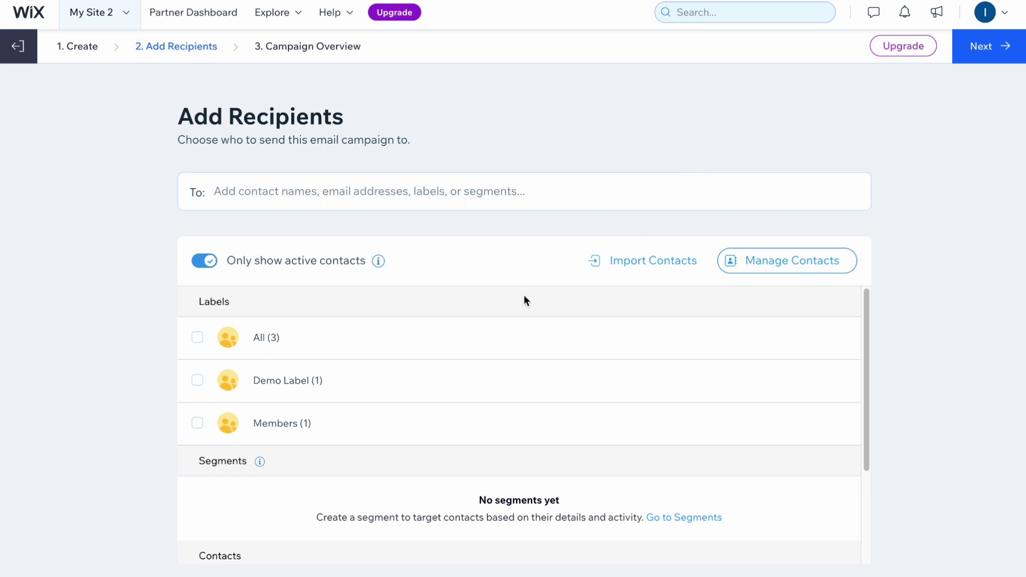
{"action": "scroll", "coordinate": [524, 297], "scroll_direction": "down", "scroll_amount": 2}
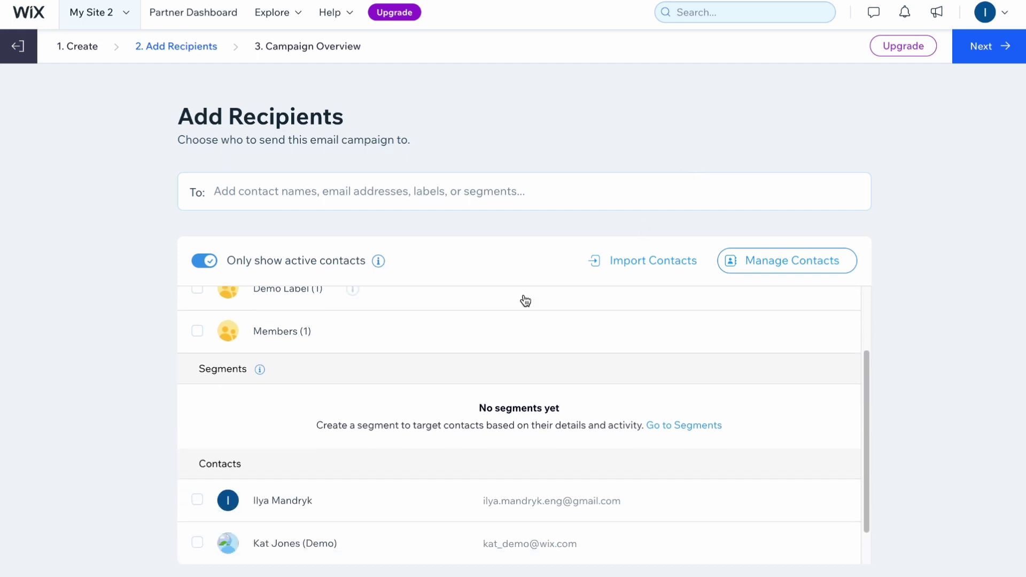
{"action": "scroll", "coordinate": [526, 301], "scroll_direction": "down", "scroll_amount": 1}
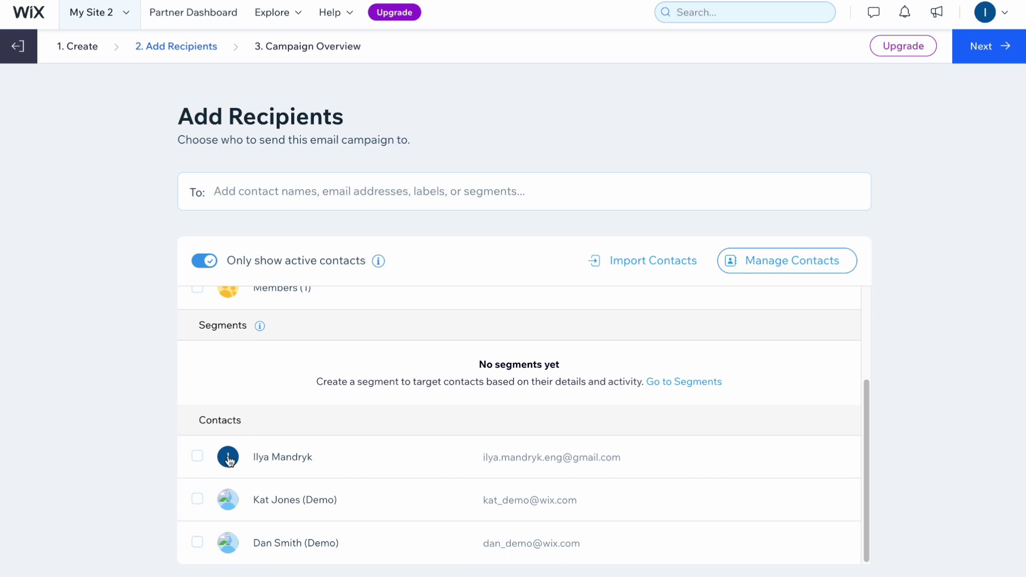
{"action": "left_click", "coordinate": [198, 500]}
{"action": "left_click", "coordinate": [197, 541]}
{"action": "left_click", "coordinate": [201, 455]}
{"action": "scroll", "coordinate": [526, 365], "scroll_direction": "down", "scroll_amount": 1}
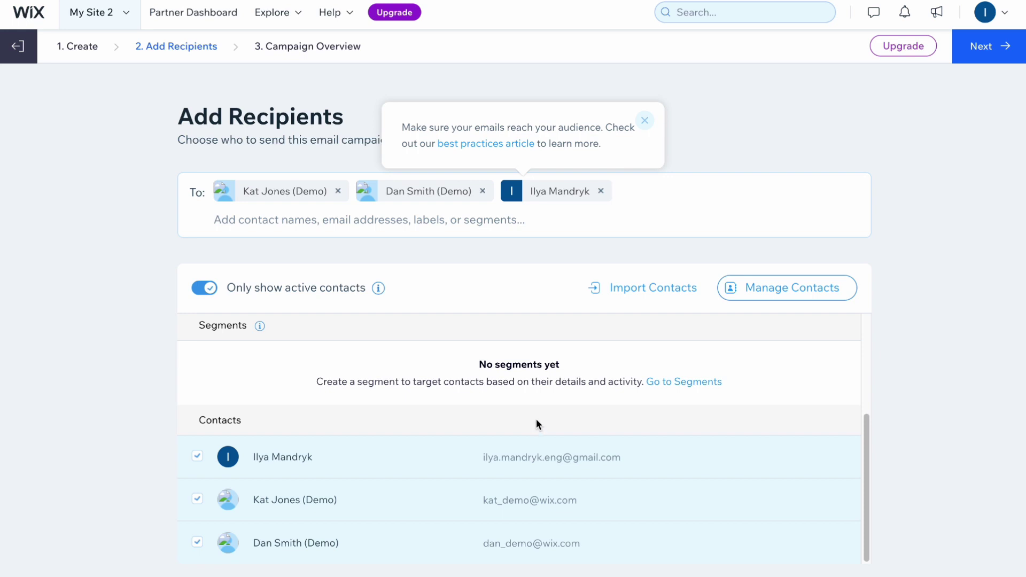
{"action": "scroll", "coordinate": [536, 419], "scroll_direction": "up", "scroll_amount": 4}
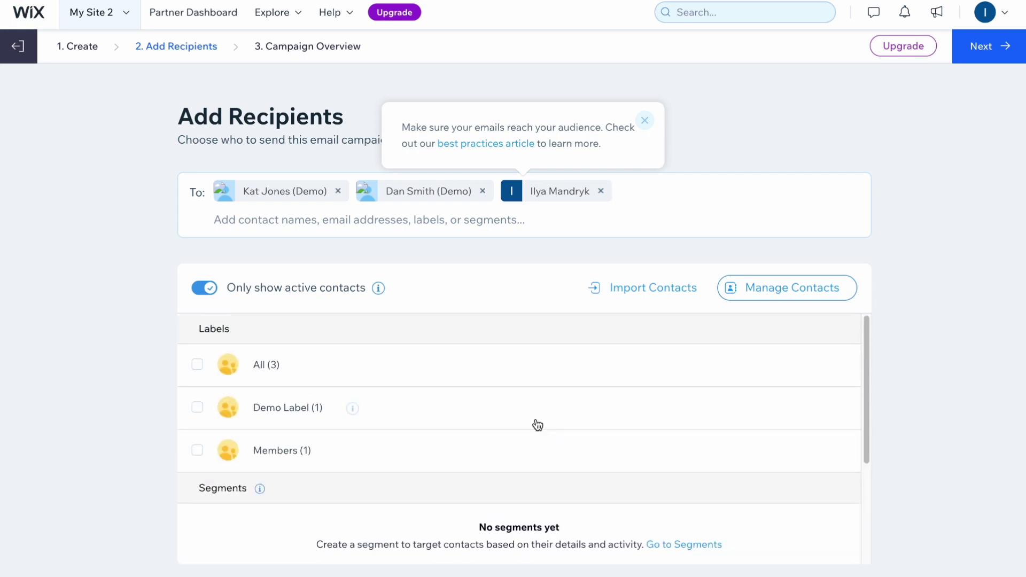
{"action": "left_click", "coordinate": [648, 291]}
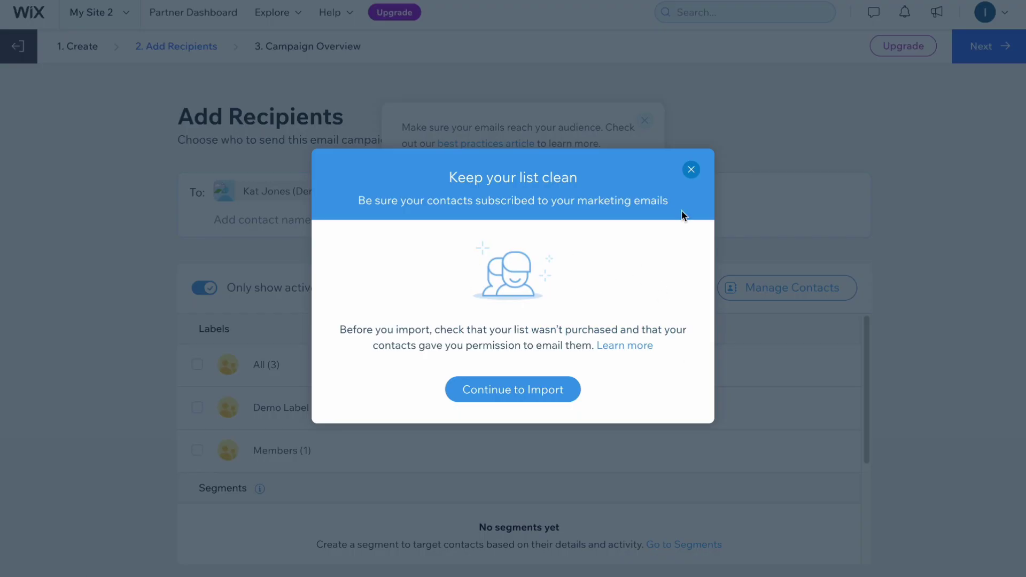
{"action": "left_click", "coordinate": [687, 173]}
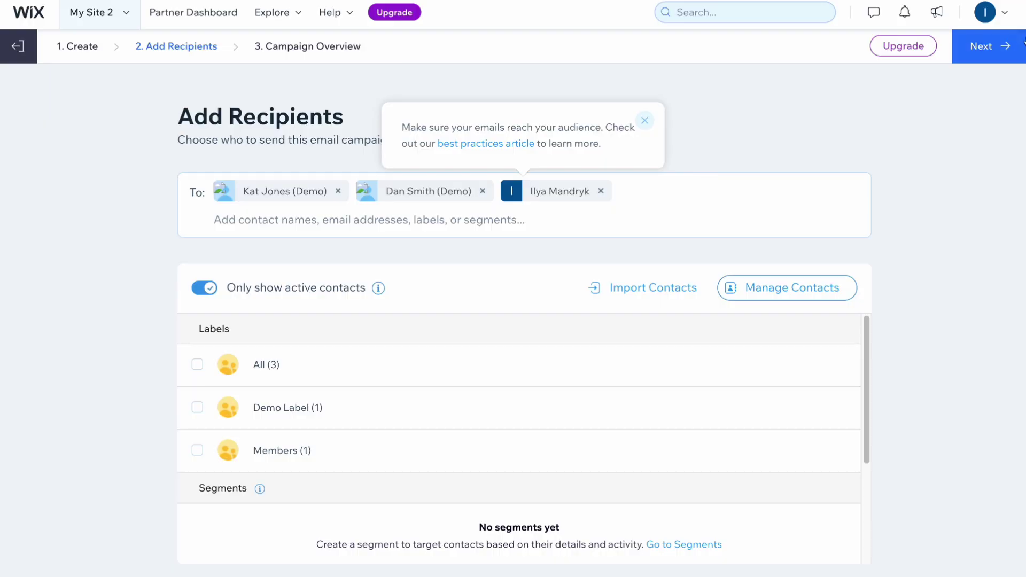
Step: Go to Campaign Overview and save the subject 'Monthly Newsletter' with empty preview text
{"action": "left_click", "coordinate": [994, 51]}
{"action": "mouse_move", "coordinate": [995, 51]}
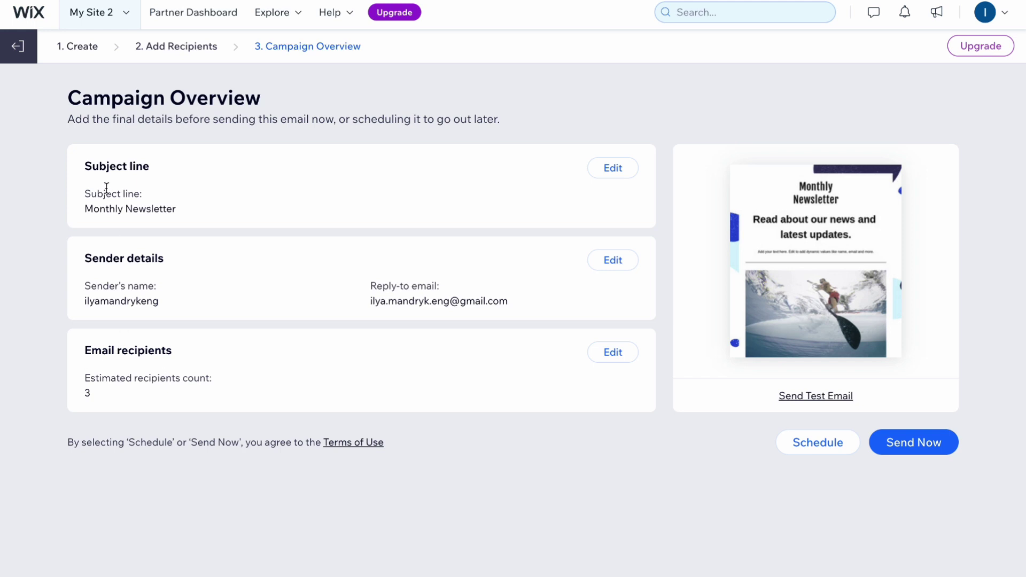
{"action": "left_click", "coordinate": [622, 168]}
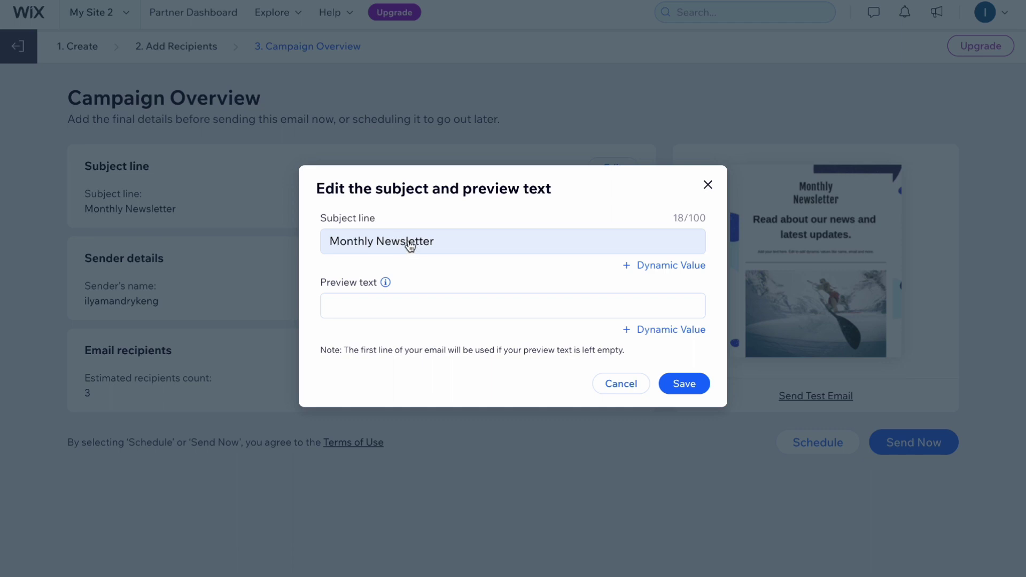
{"action": "double_click", "coordinate": [331, 243]}
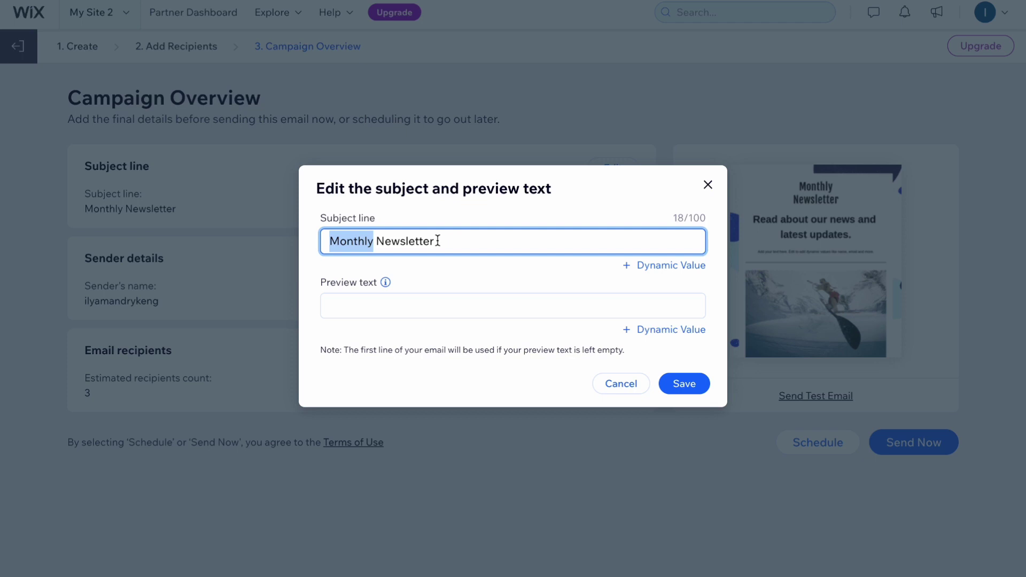
{"action": "left_click", "coordinate": [412, 217]}
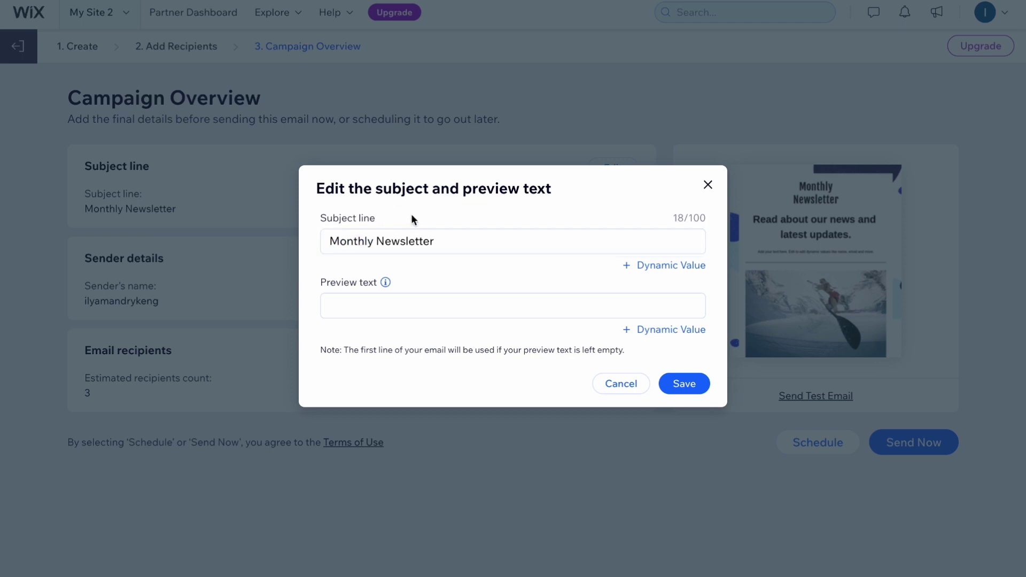
{"action": "left_click", "coordinate": [341, 305]}
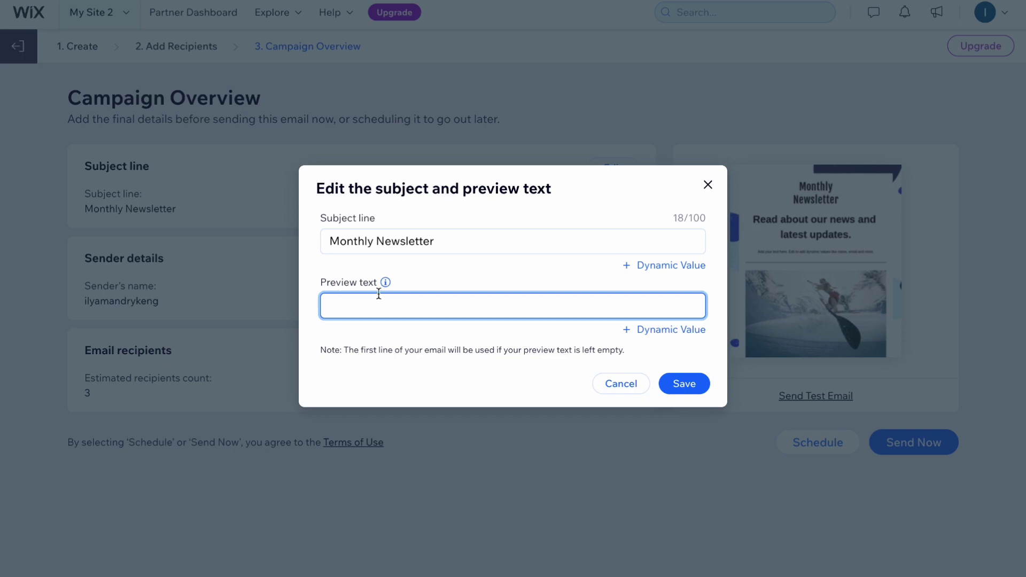
{"action": "left_click", "coordinate": [691, 384]}
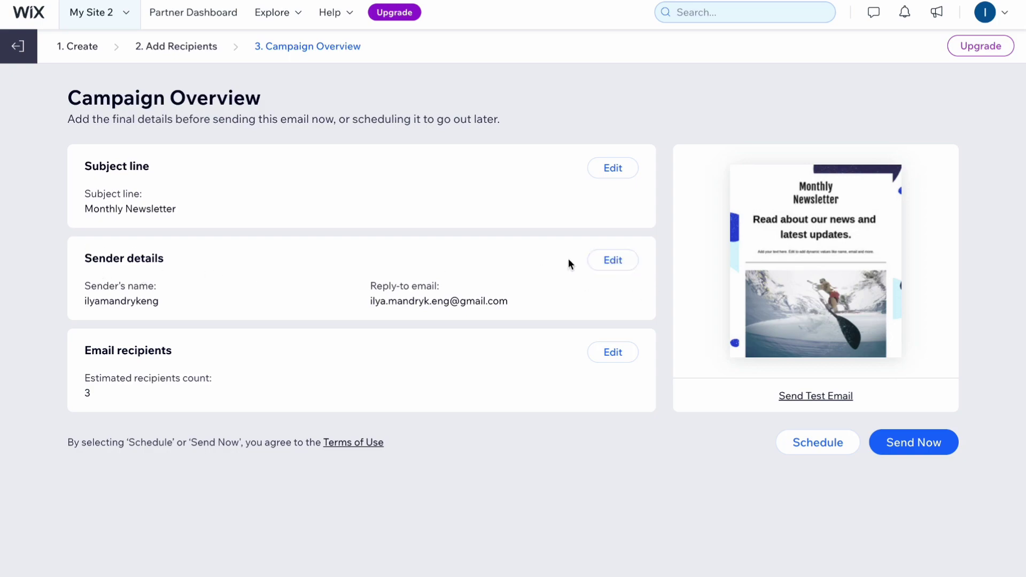
{"action": "left_click", "coordinate": [612, 260]}
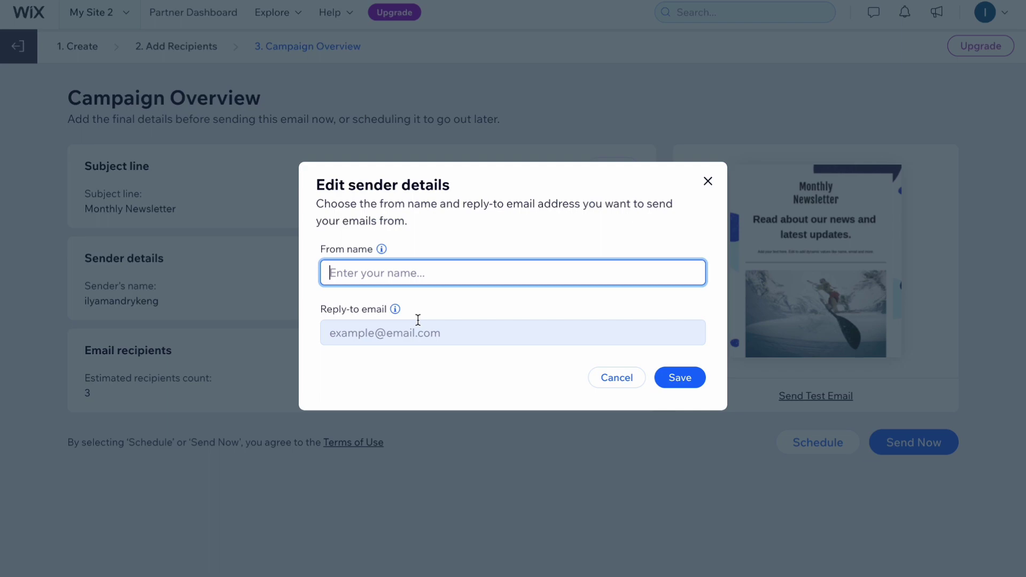
{"action": "left_click", "coordinate": [707, 181]}
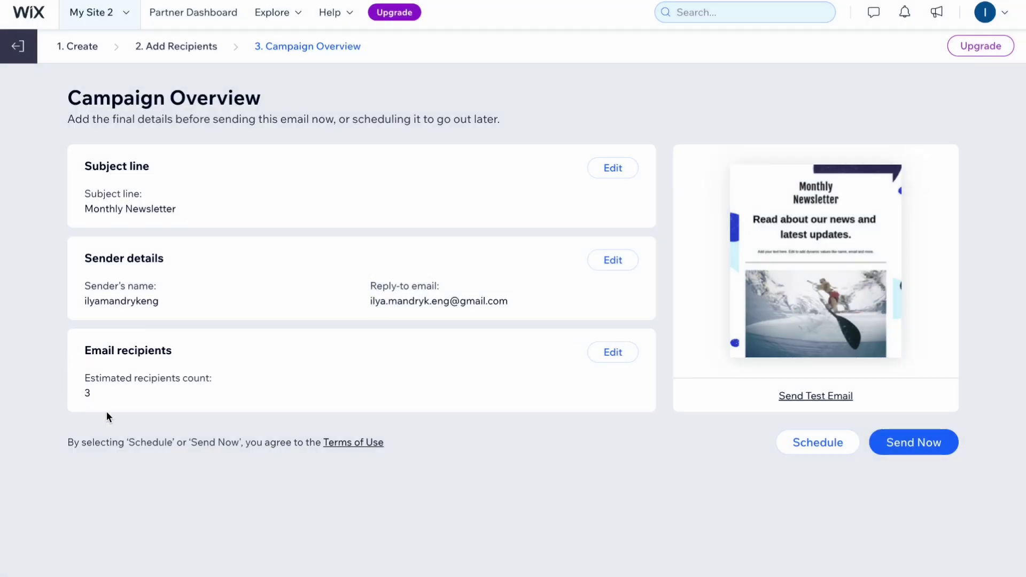
{"action": "left_click", "coordinate": [613, 351]}
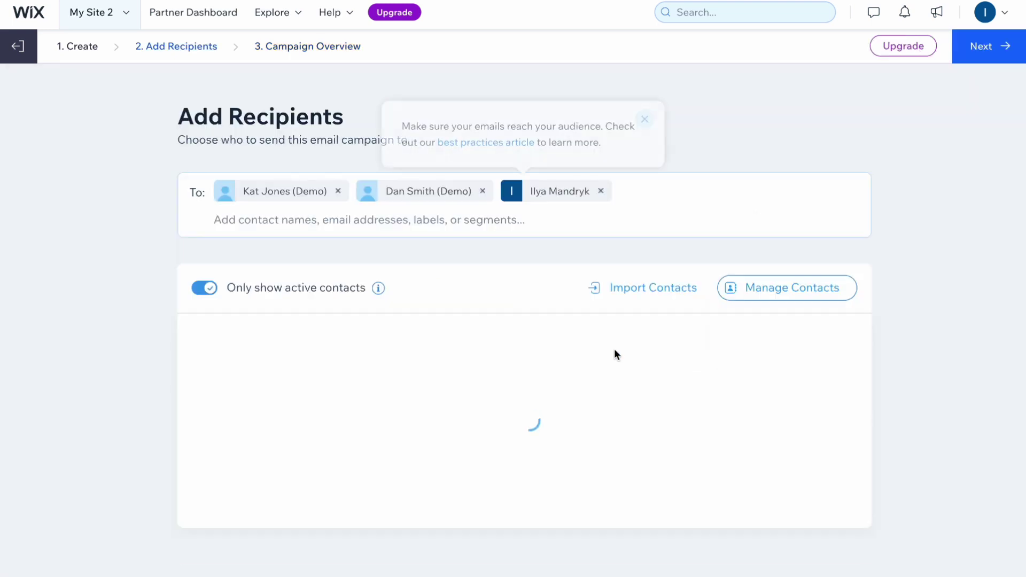
{"action": "left_click", "coordinate": [644, 120]}
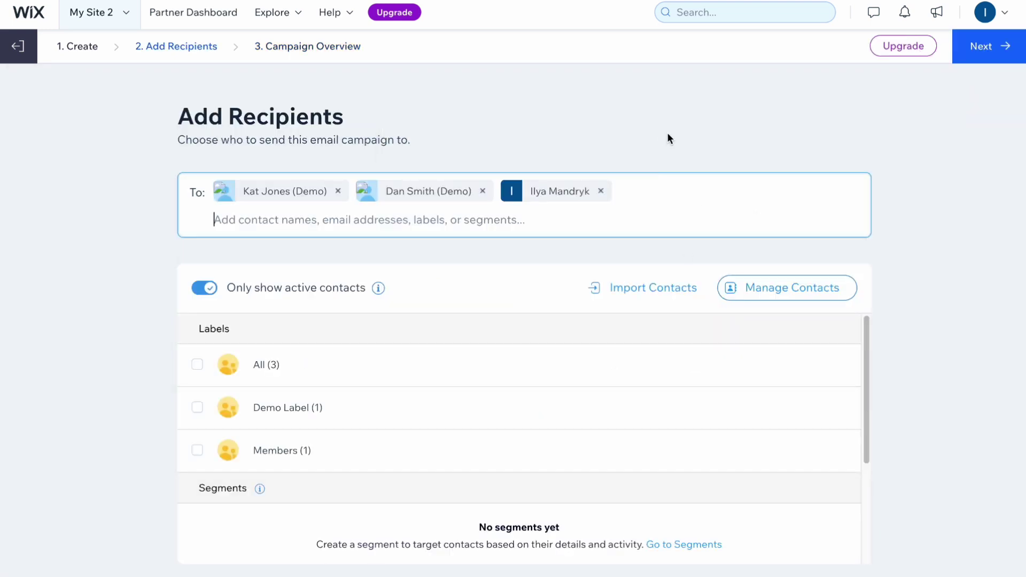
{"action": "scroll", "coordinate": [494, 406], "scroll_direction": "down", "scroll_amount": 3}
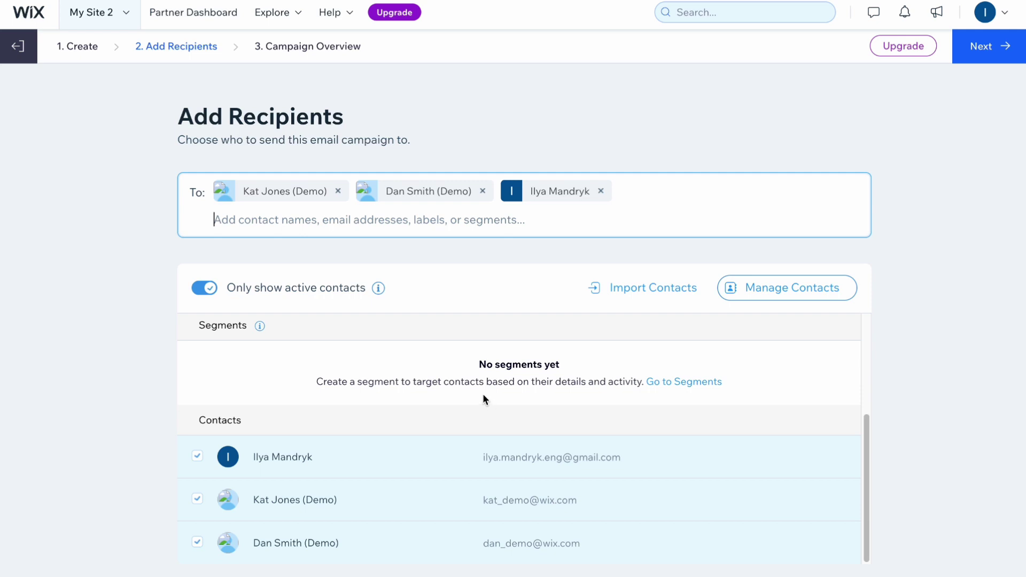
{"action": "scroll", "coordinate": [484, 398], "scroll_direction": "up", "scroll_amount": 3}
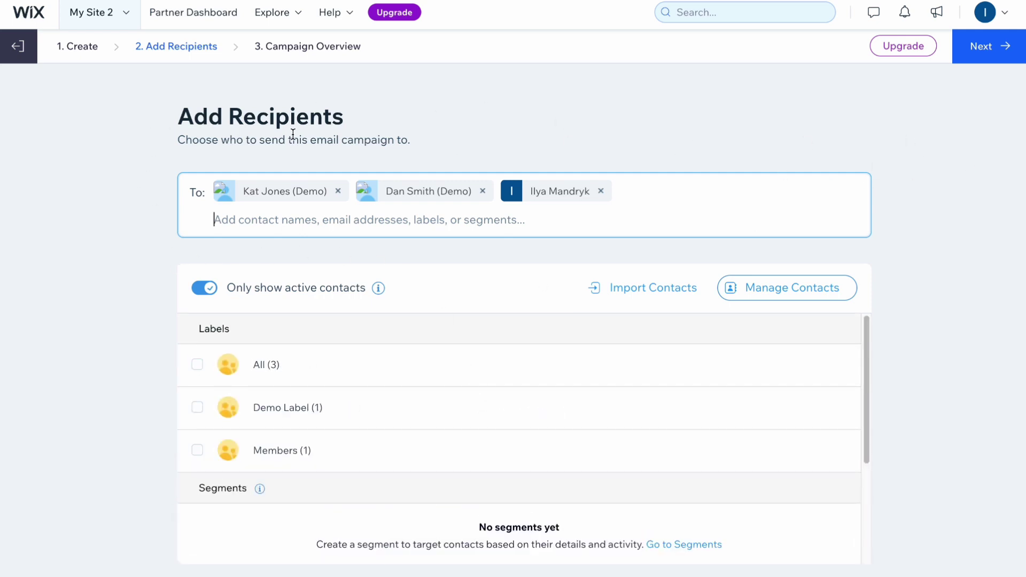
{"action": "left_click", "coordinate": [995, 53]}
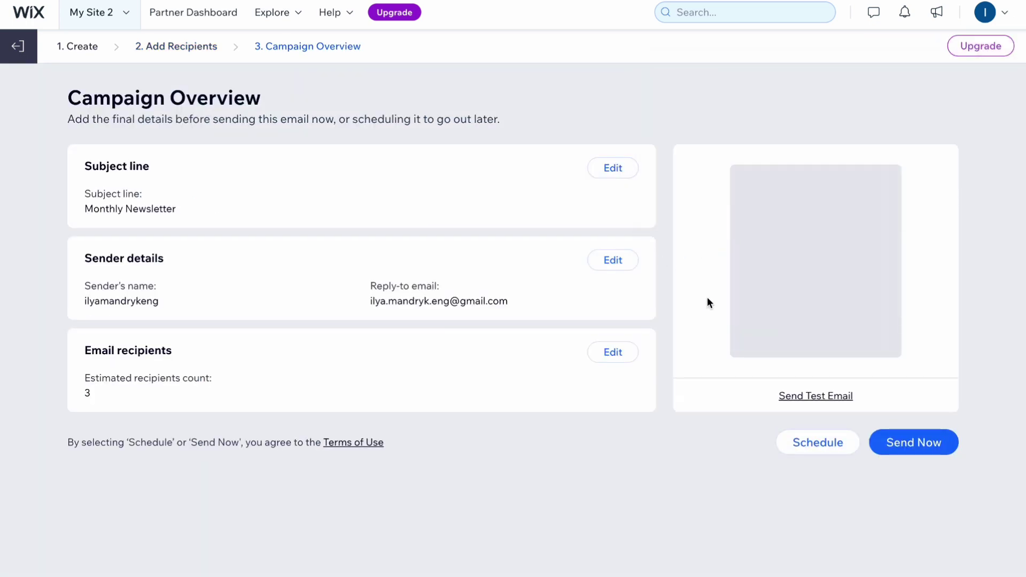
{"action": "left_click", "coordinate": [816, 396]}
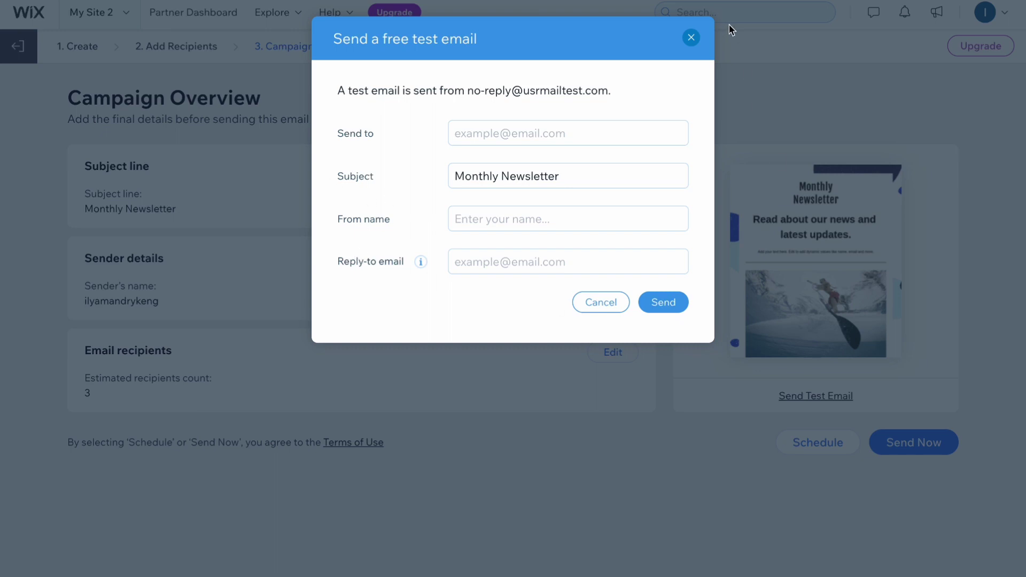
{"action": "left_click", "coordinate": [690, 38]}
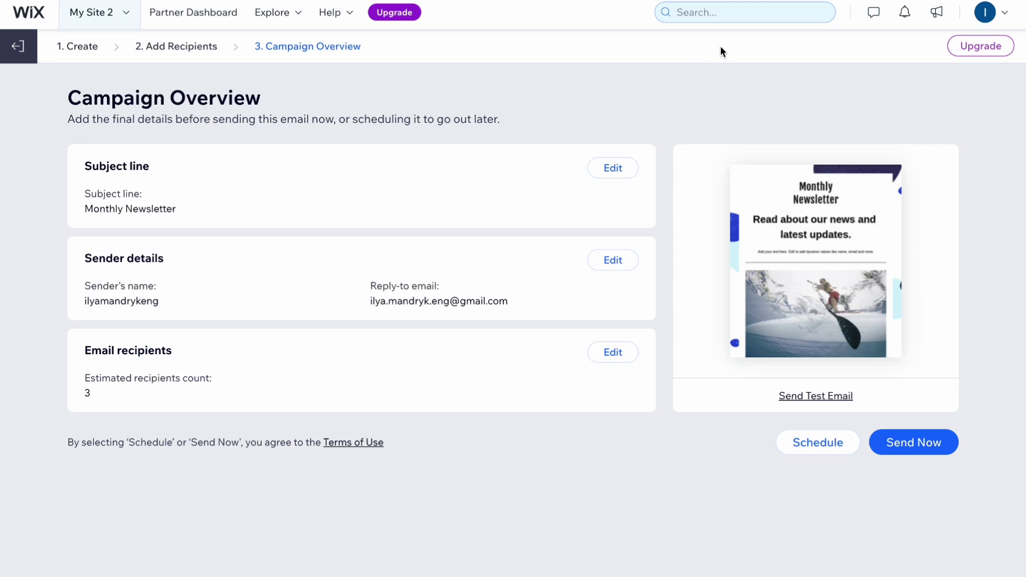
{"action": "left_click", "coordinate": [822, 446]}
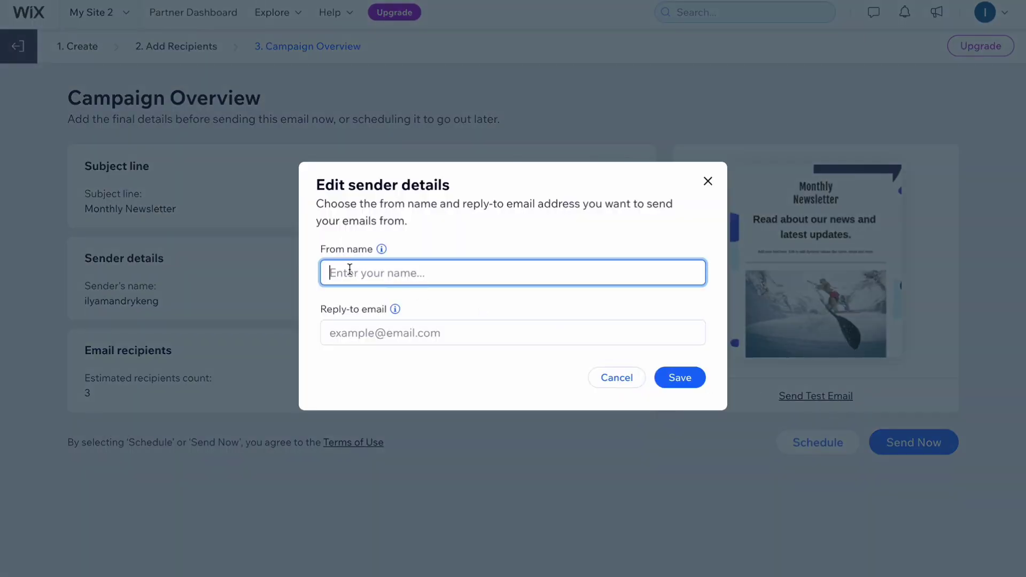
{"action": "left_click", "coordinate": [383, 338]}
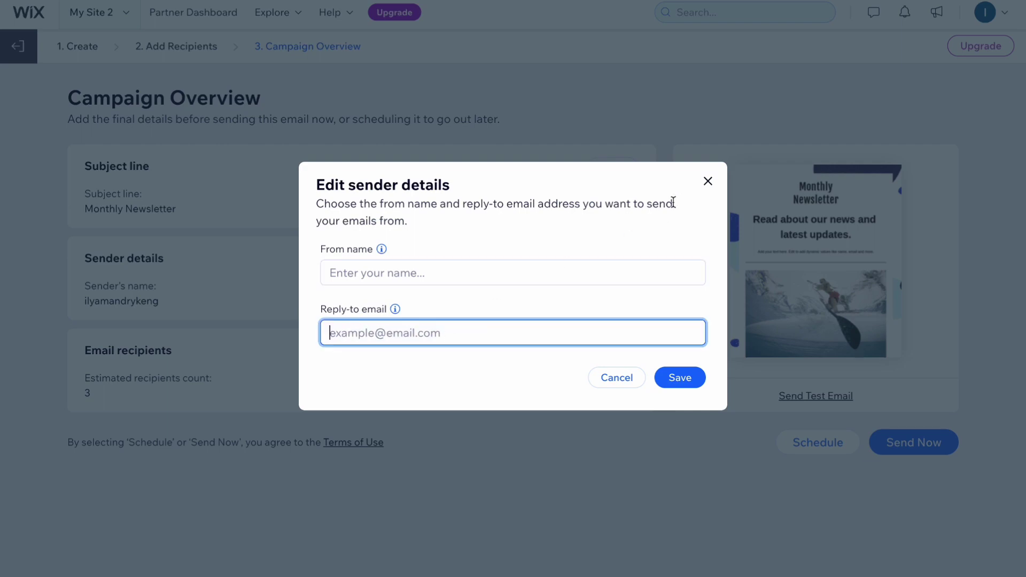
{"action": "left_click", "coordinate": [700, 353]}
{"action": "left_click", "coordinate": [708, 182]}
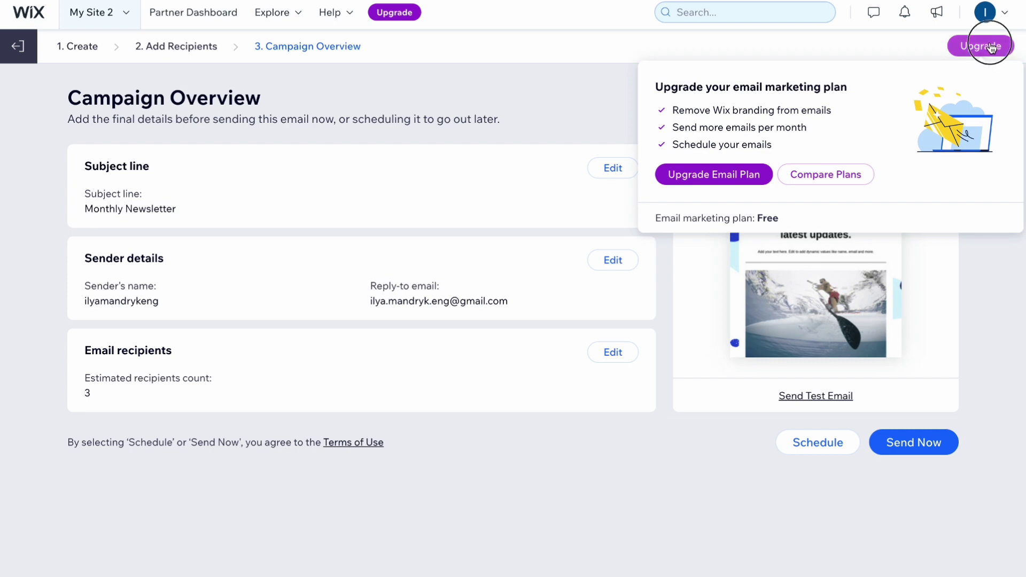
Step: Open the Upgrade page and review the Advanced $49, Core $24 and Essentials $10 plans
{"action": "left_click", "coordinate": [991, 47]}
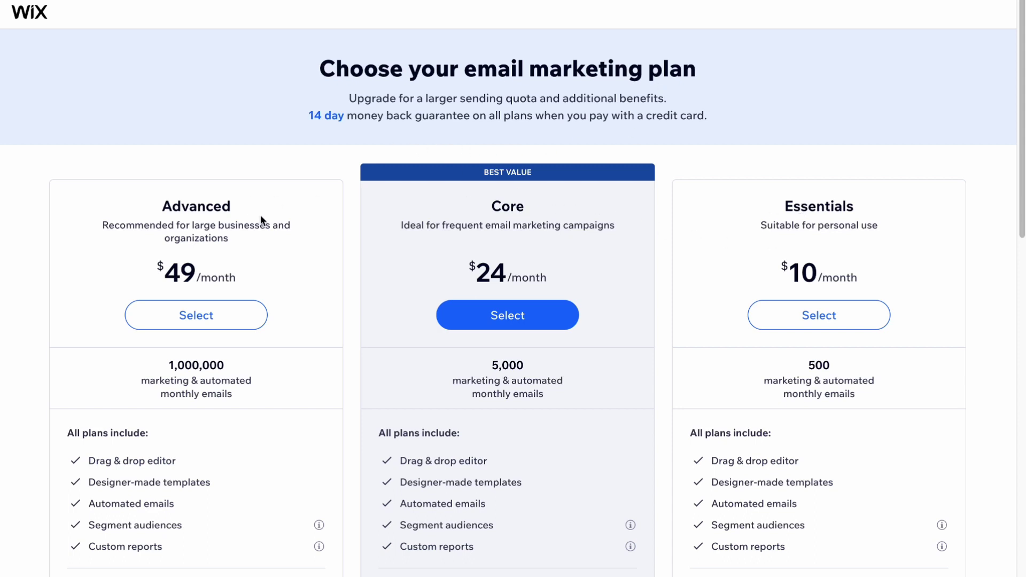
{"action": "scroll", "coordinate": [350, 248], "scroll_direction": "down", "scroll_amount": 3}
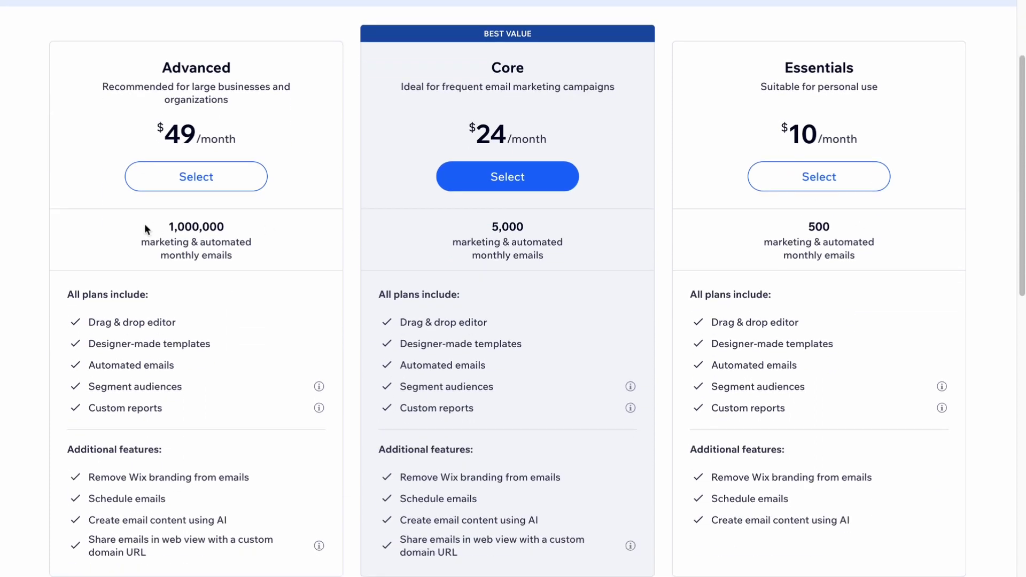
{"action": "scroll", "coordinate": [239, 314], "scroll_direction": "down", "scroll_amount": 1}
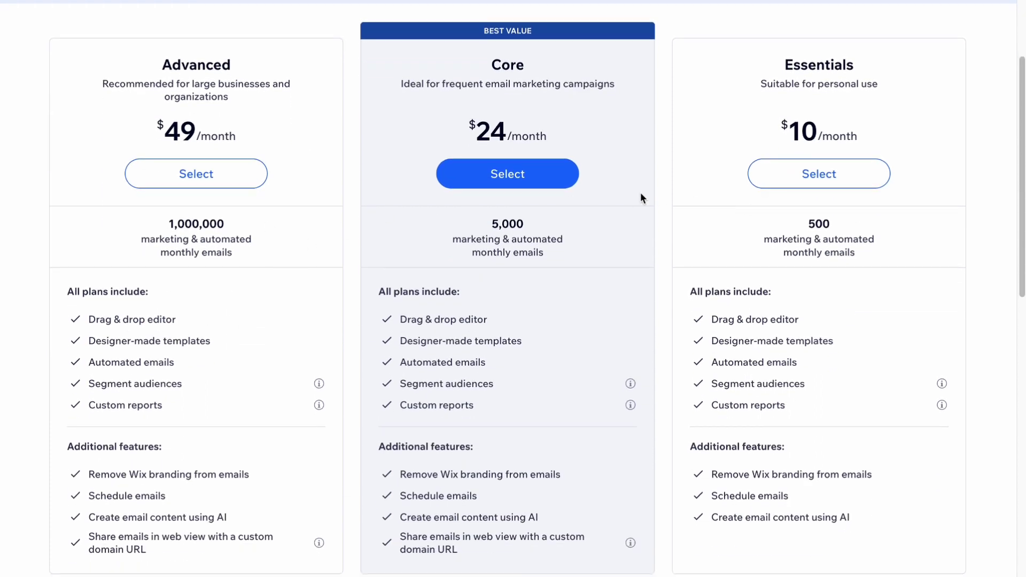
{"action": "scroll", "coordinate": [591, 287], "scroll_direction": "down", "scroll_amount": 2}
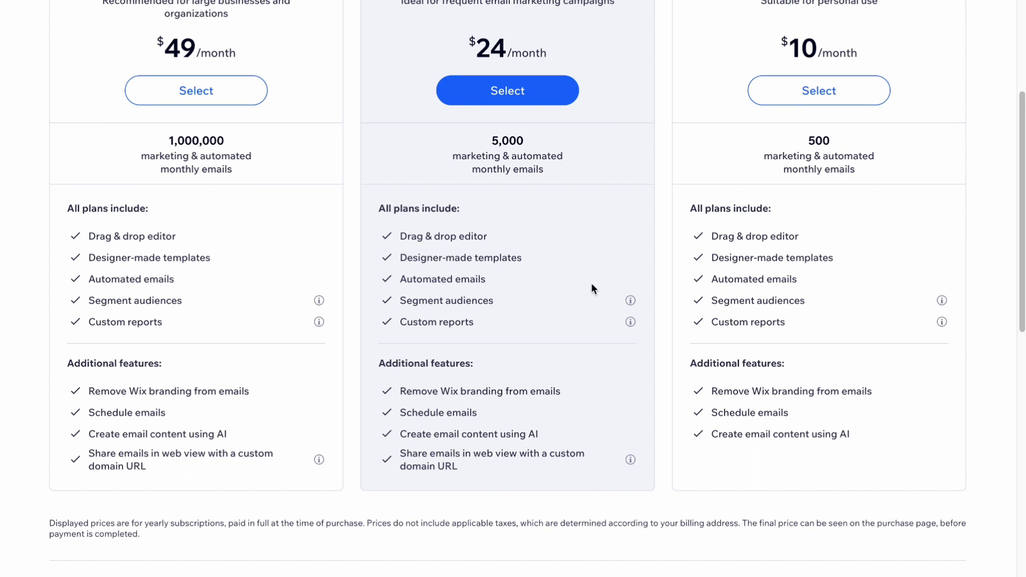
{"action": "scroll", "coordinate": [591, 287], "scroll_direction": "up", "scroll_amount": 1}
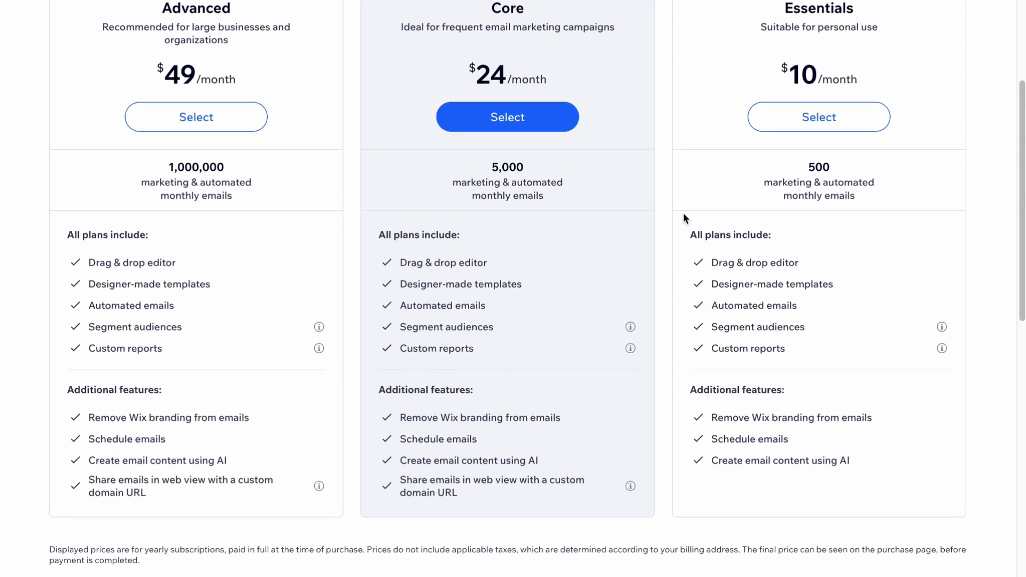
{"action": "scroll", "coordinate": [805, 170], "scroll_direction": "up", "scroll_amount": 1}
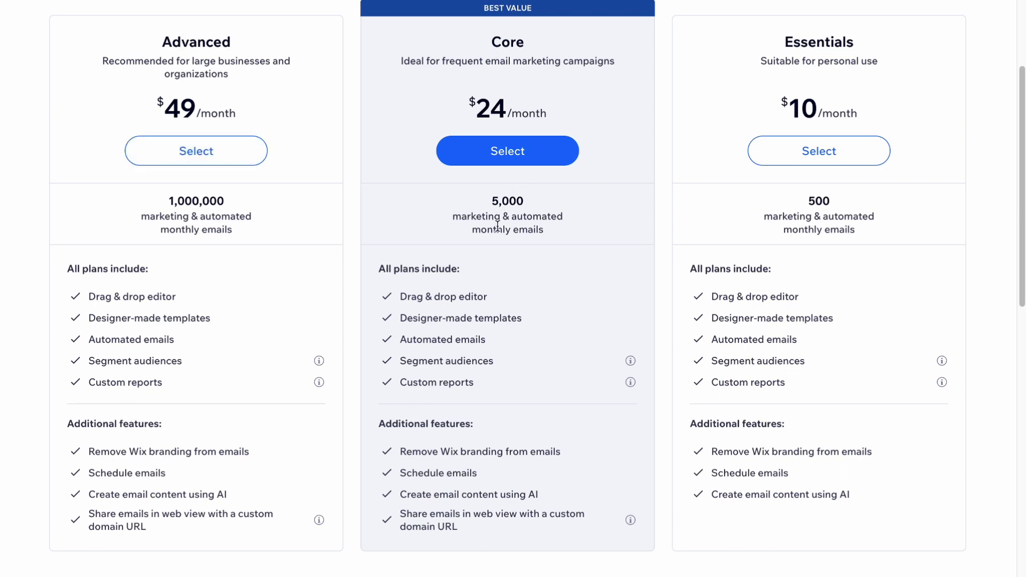
{"action": "scroll", "coordinate": [495, 231], "scroll_direction": "up", "scroll_amount": 5}
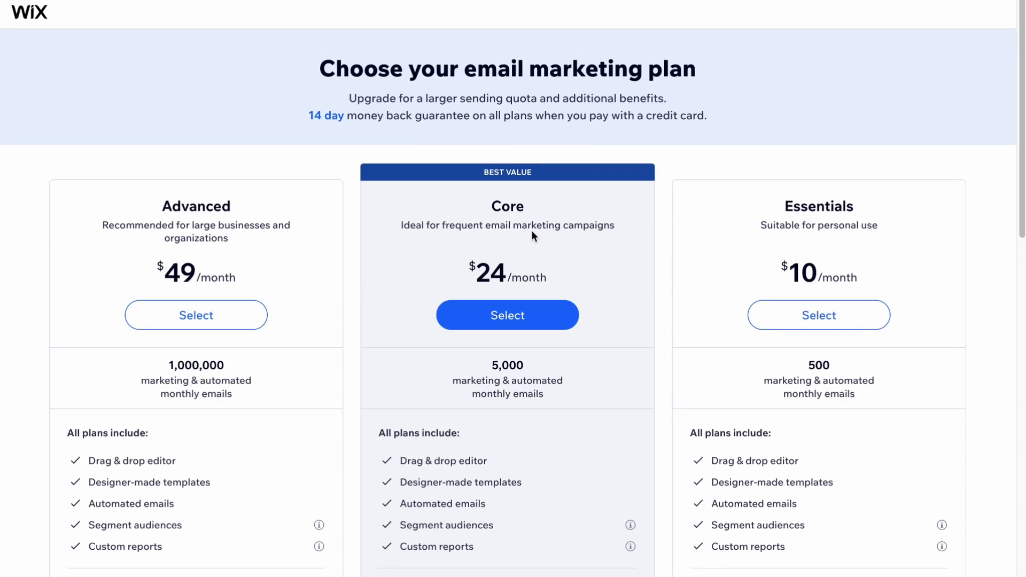